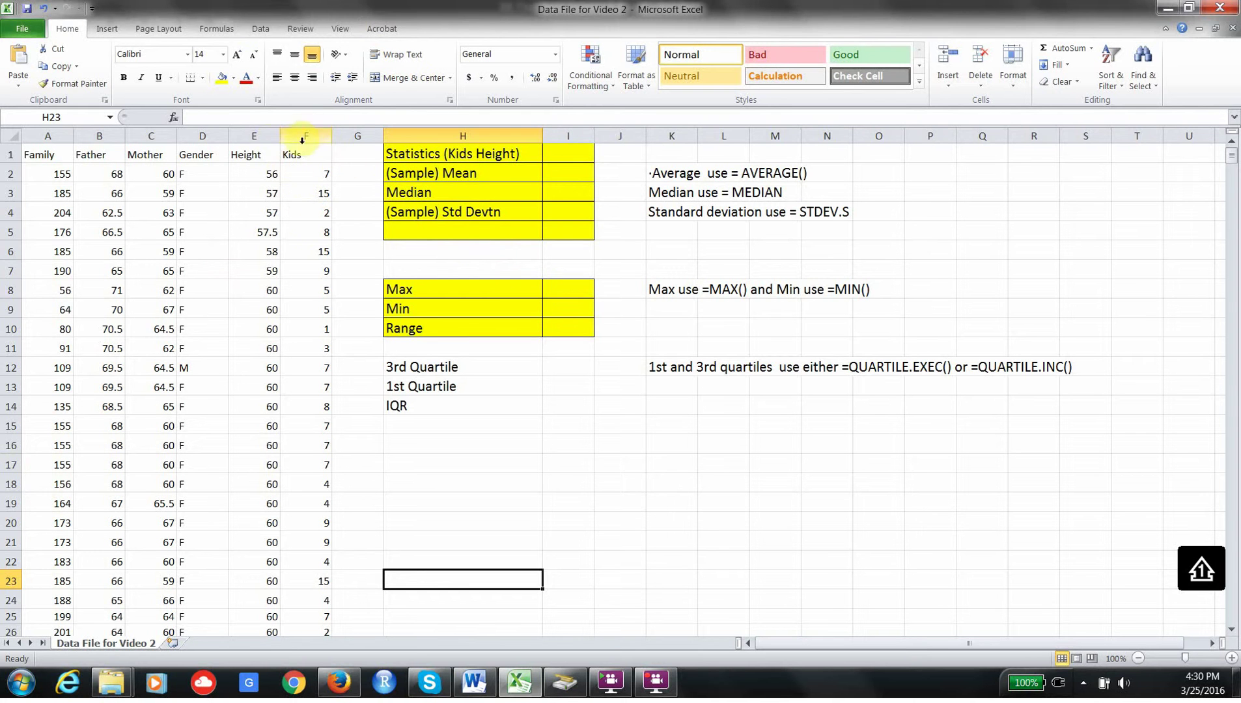
- Highlight the entire Height column (column E) with a yellow fill
click(257, 135)
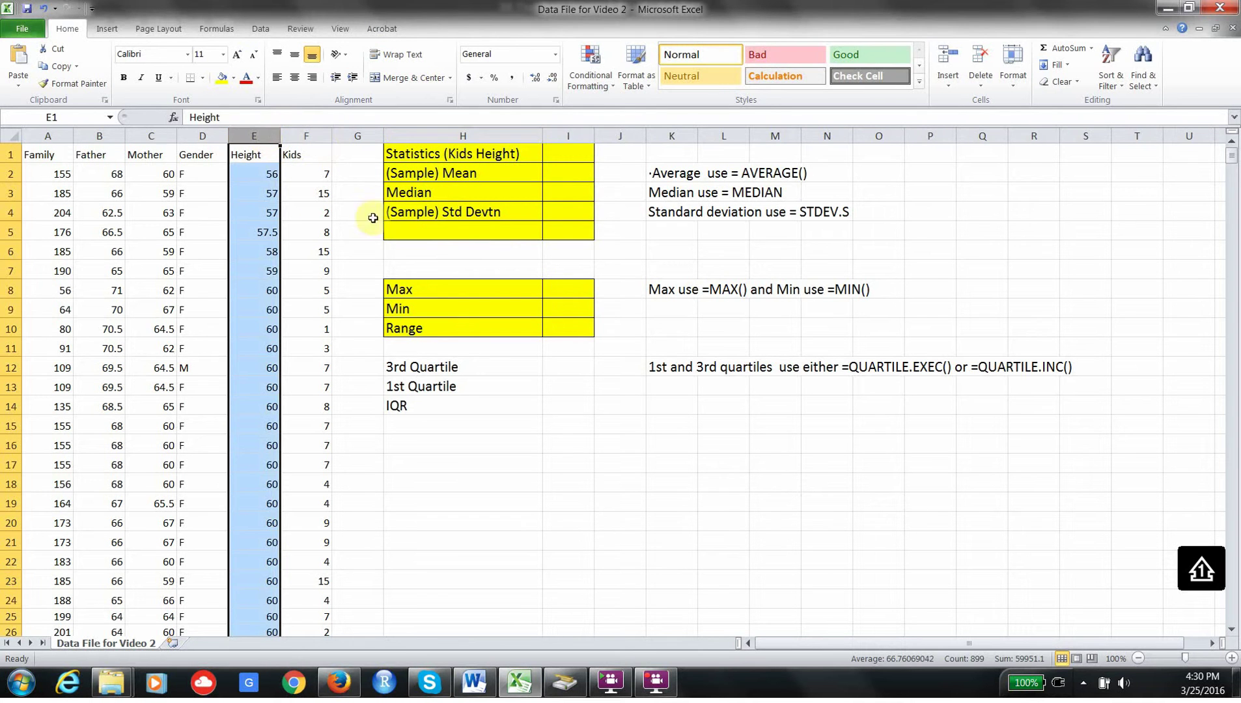
click(222, 78)
click(615, 448)
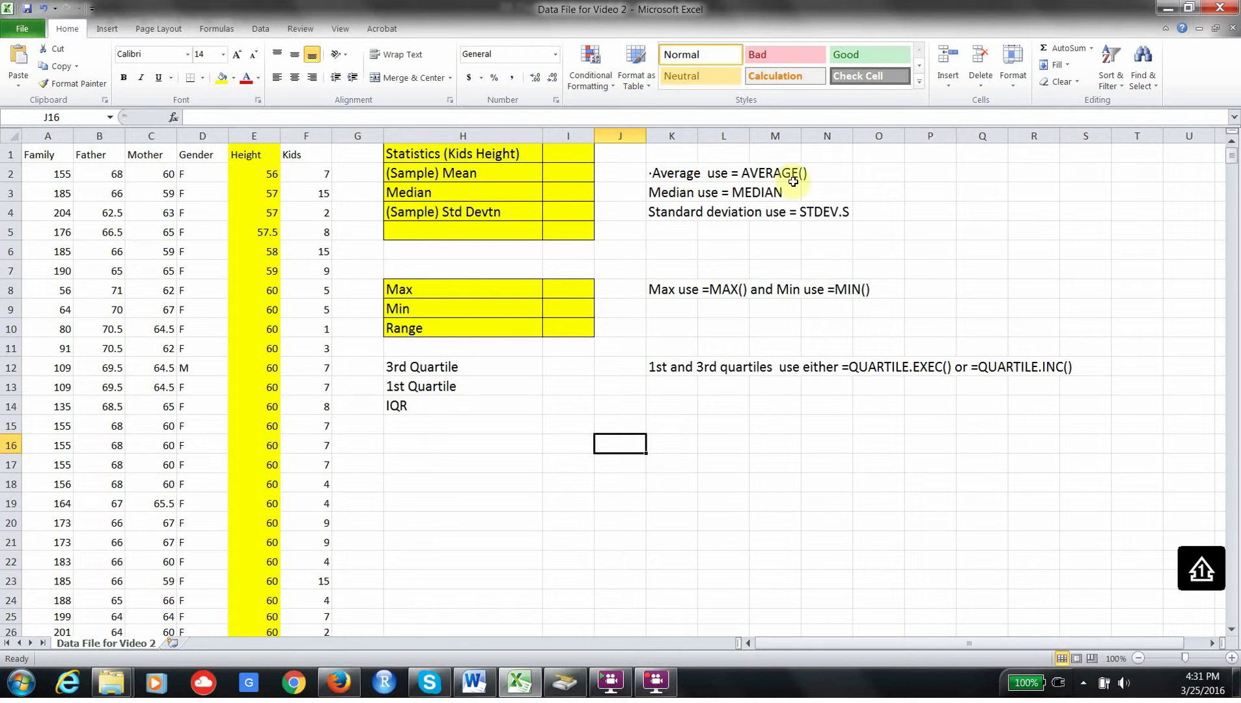
- Calculate the sample mean of the kids' heights in I2 using AVERAGE over E2:E899
double_click(576, 175)
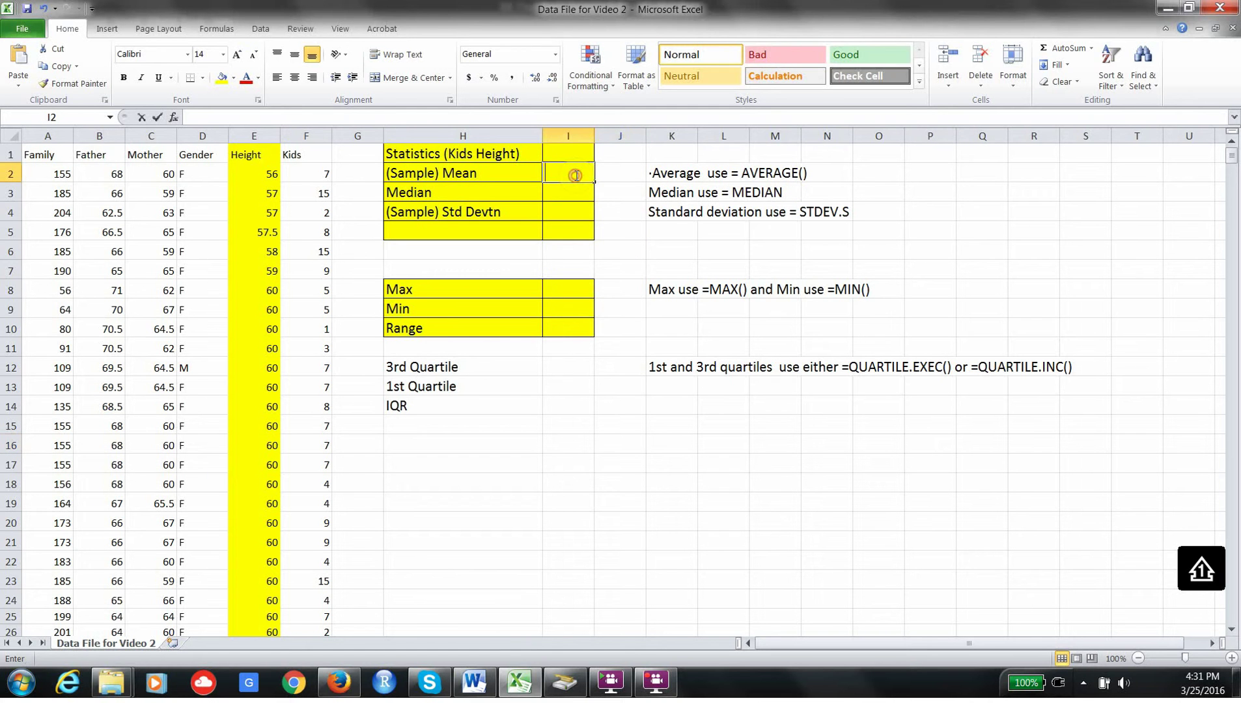
text(=a)
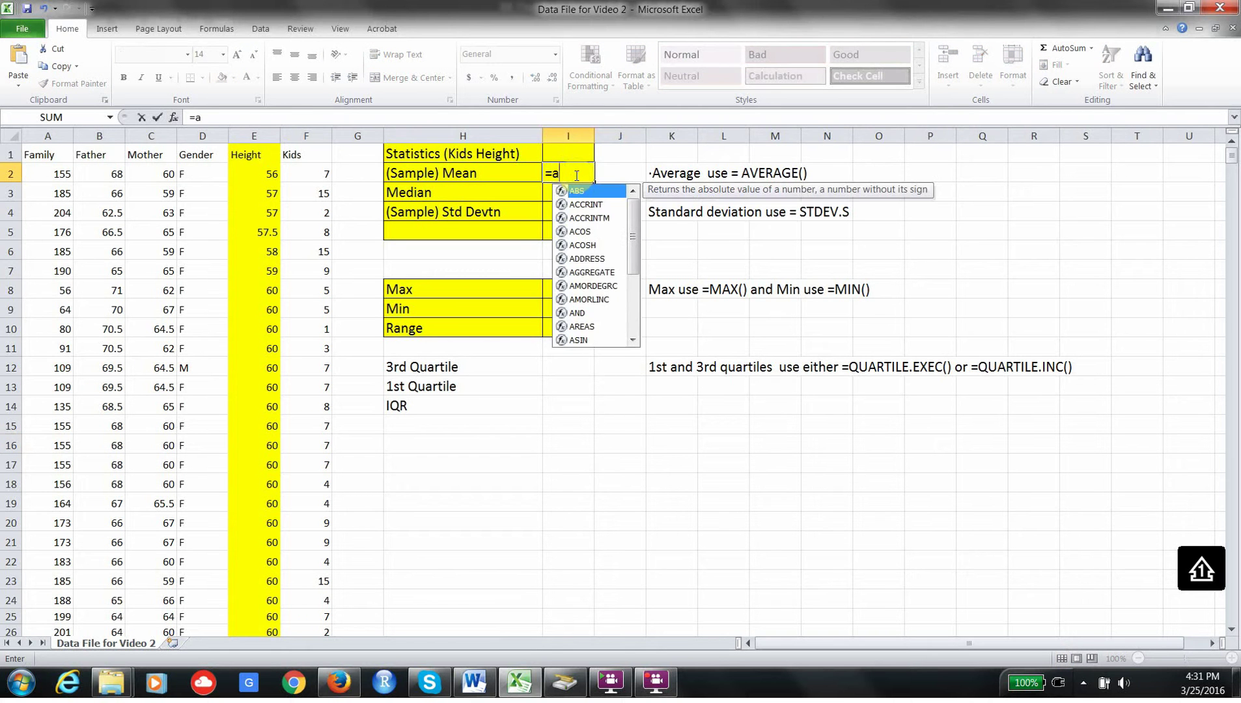
text(v)
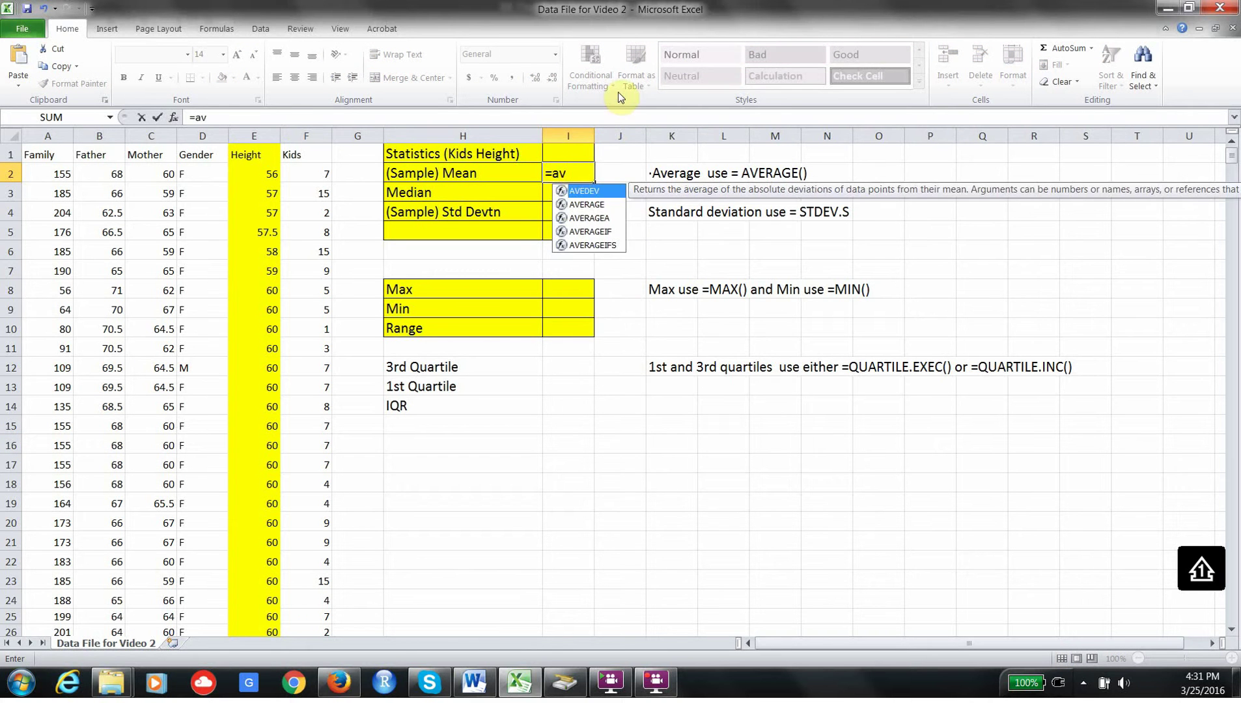
click(585, 205)
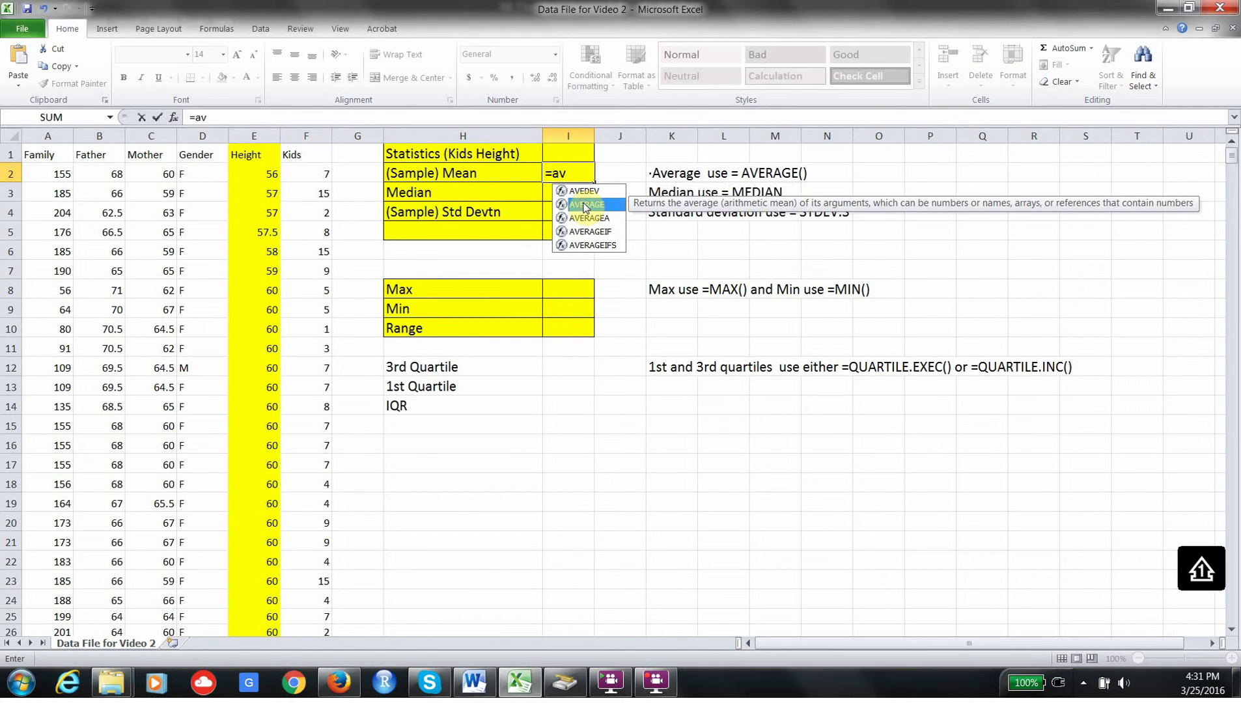
double_click(585, 205)
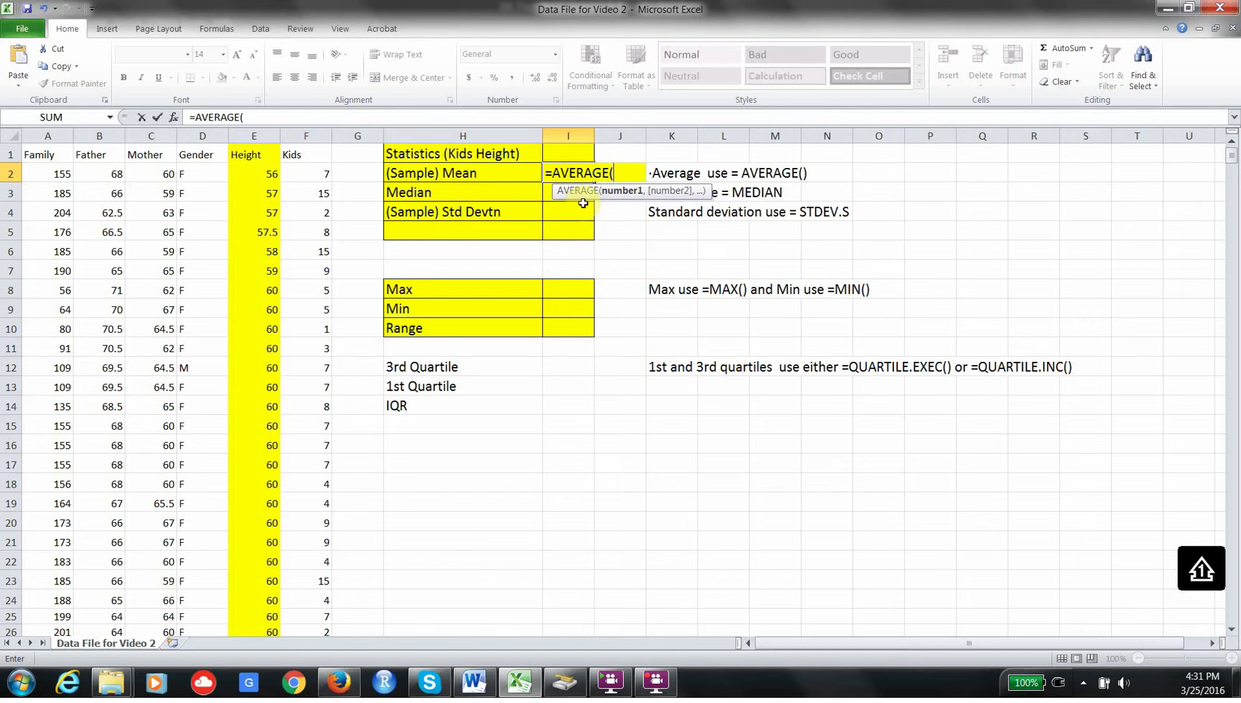
click(262, 176)
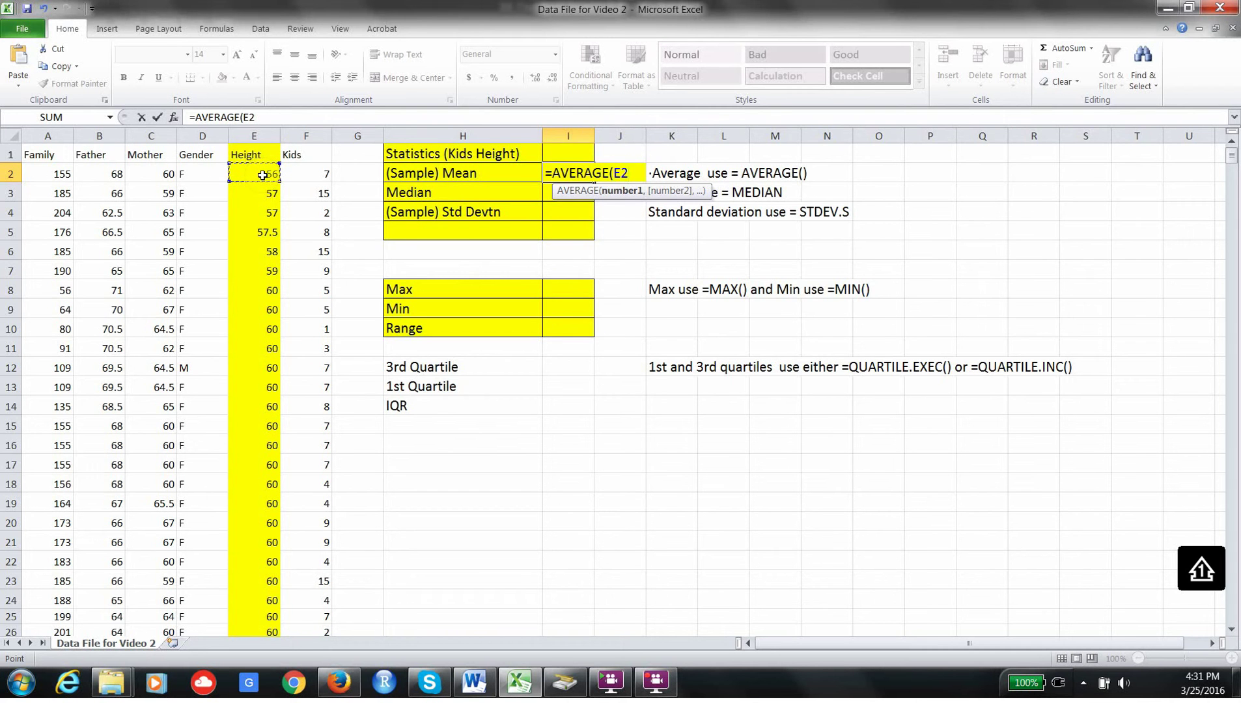
key(ctrl+shift+Down)
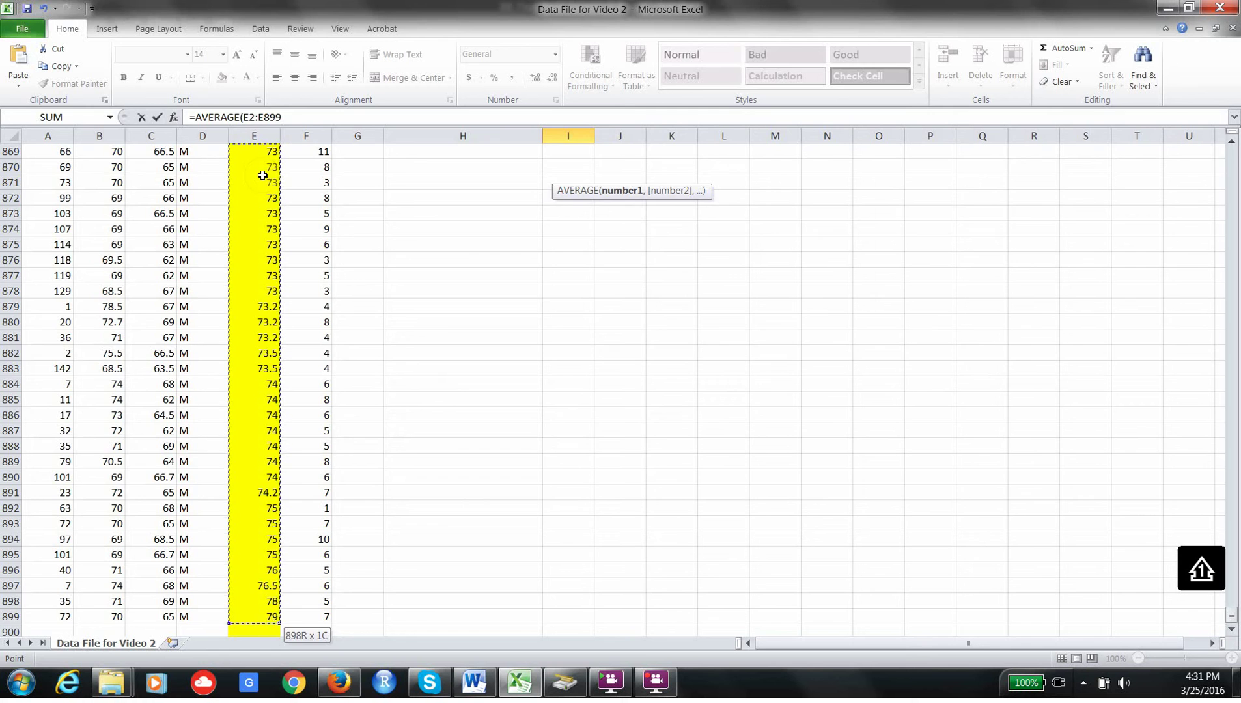
key(Return)
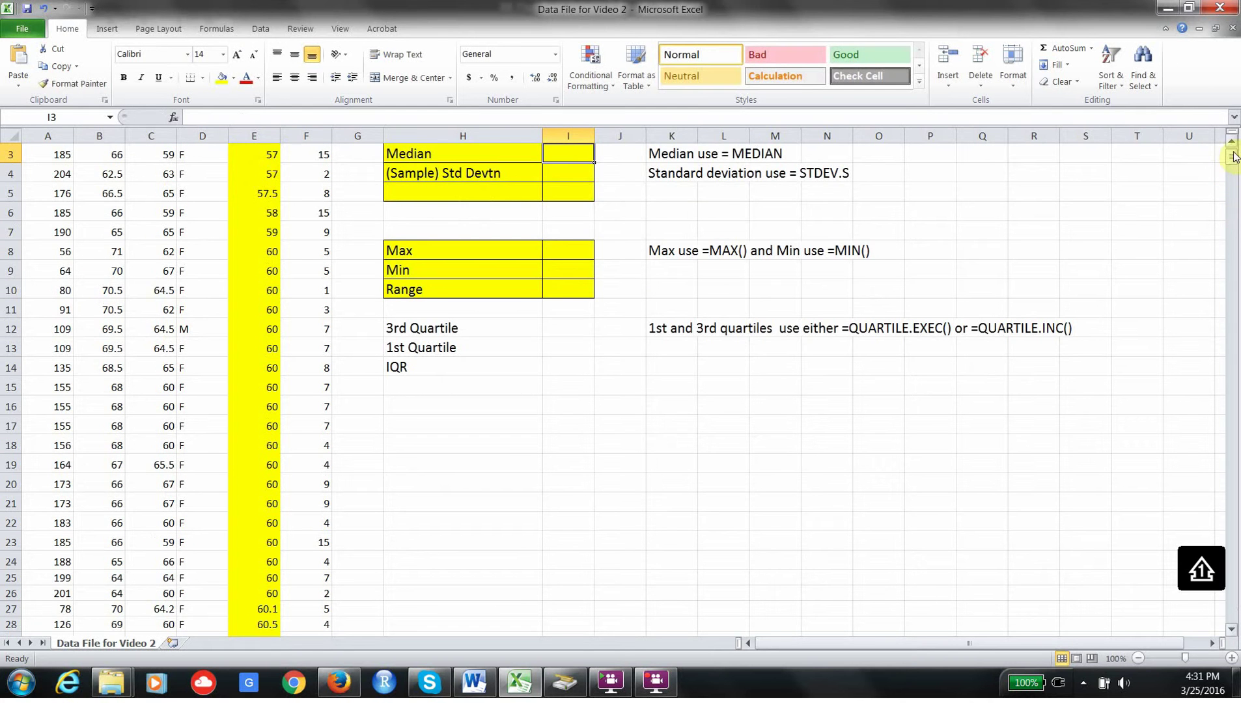
- Calculate the median height in I3 using MEDIAN over the Height data E2:E899
scroll(1231, 157, up, 1)
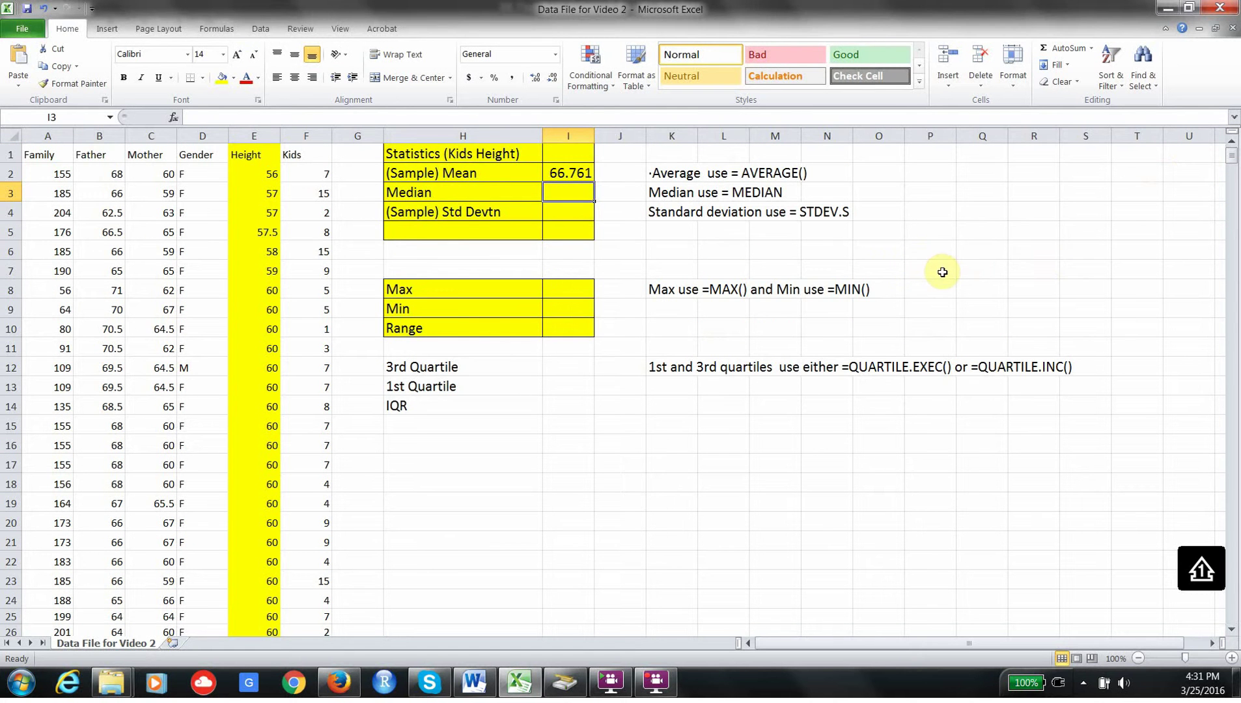
double_click(556, 189)
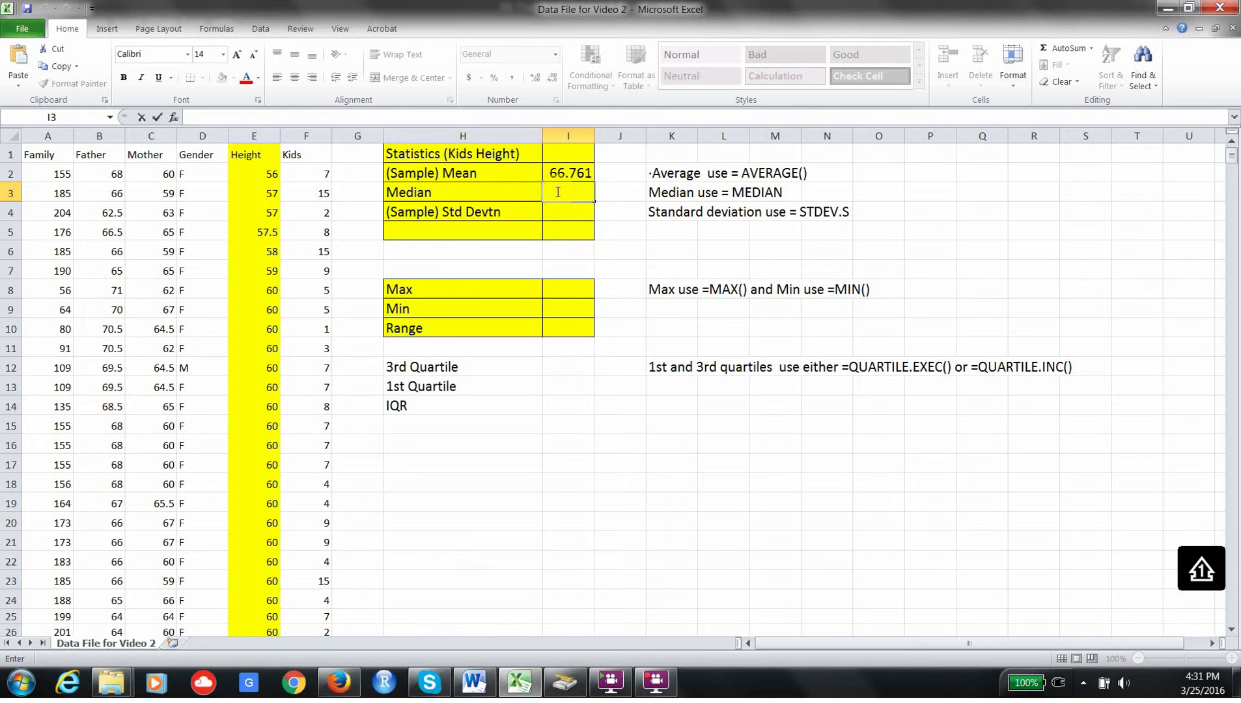
text(=med)
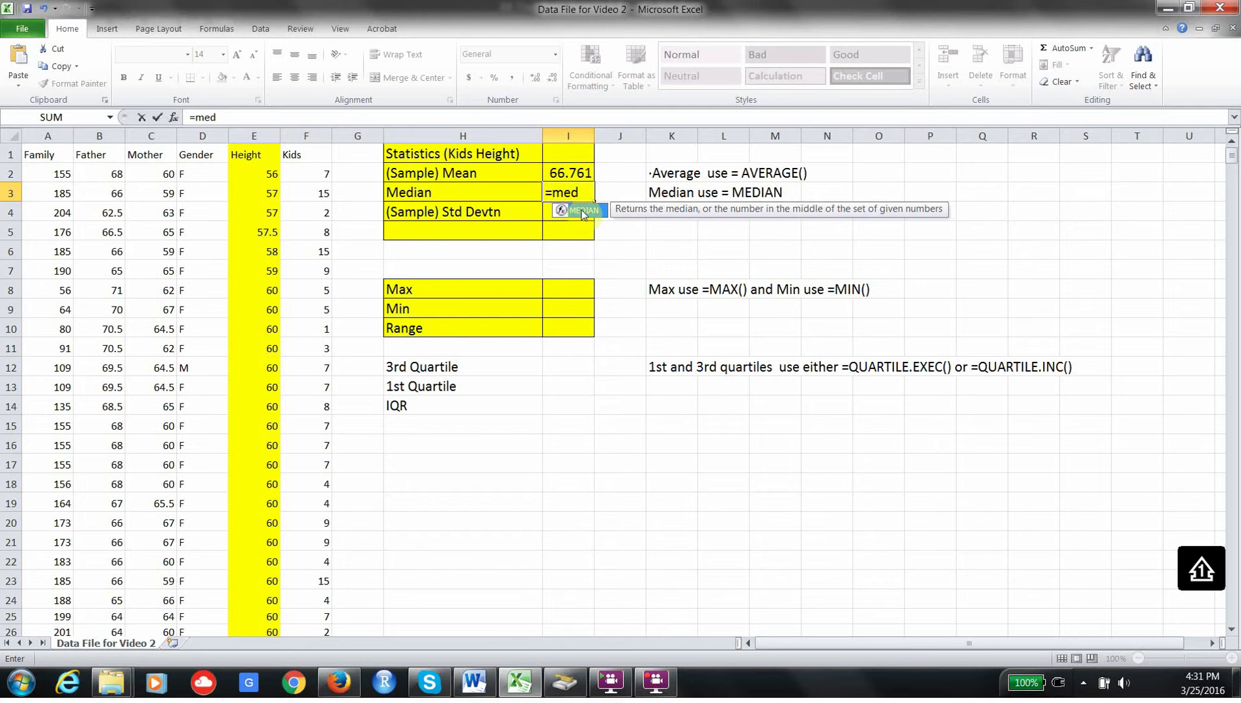
double_click(570, 210)
click(267, 176)
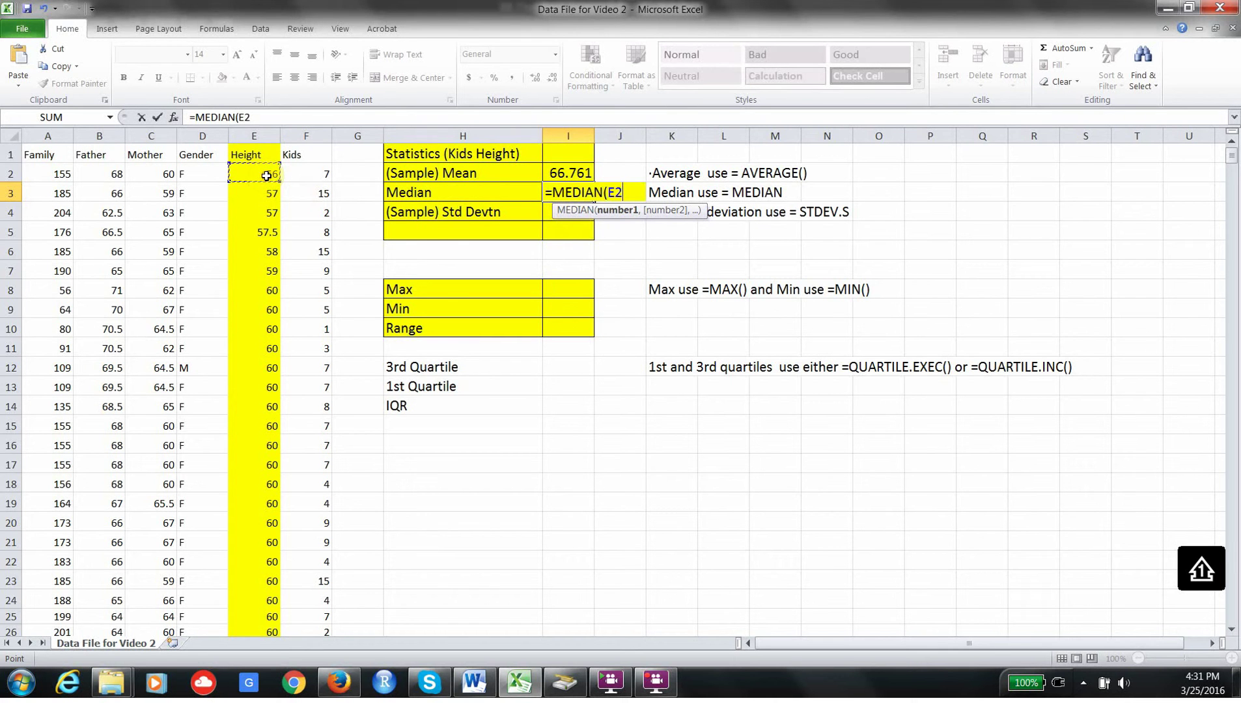
key(ctrl+shift+Down)
key(Return)
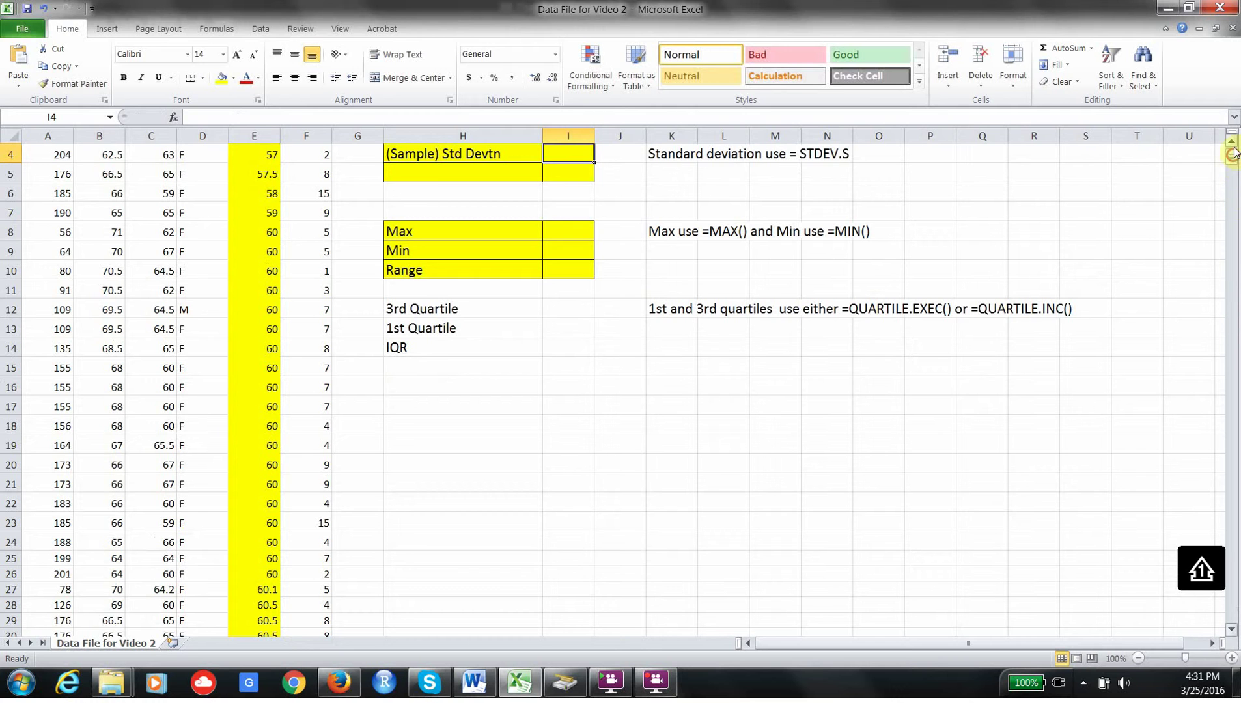
- Widen column I and calculate the sample standard deviation in I4 using STDEV.S over the Height data E2:E899
drag(1231, 158, 1231, 146)
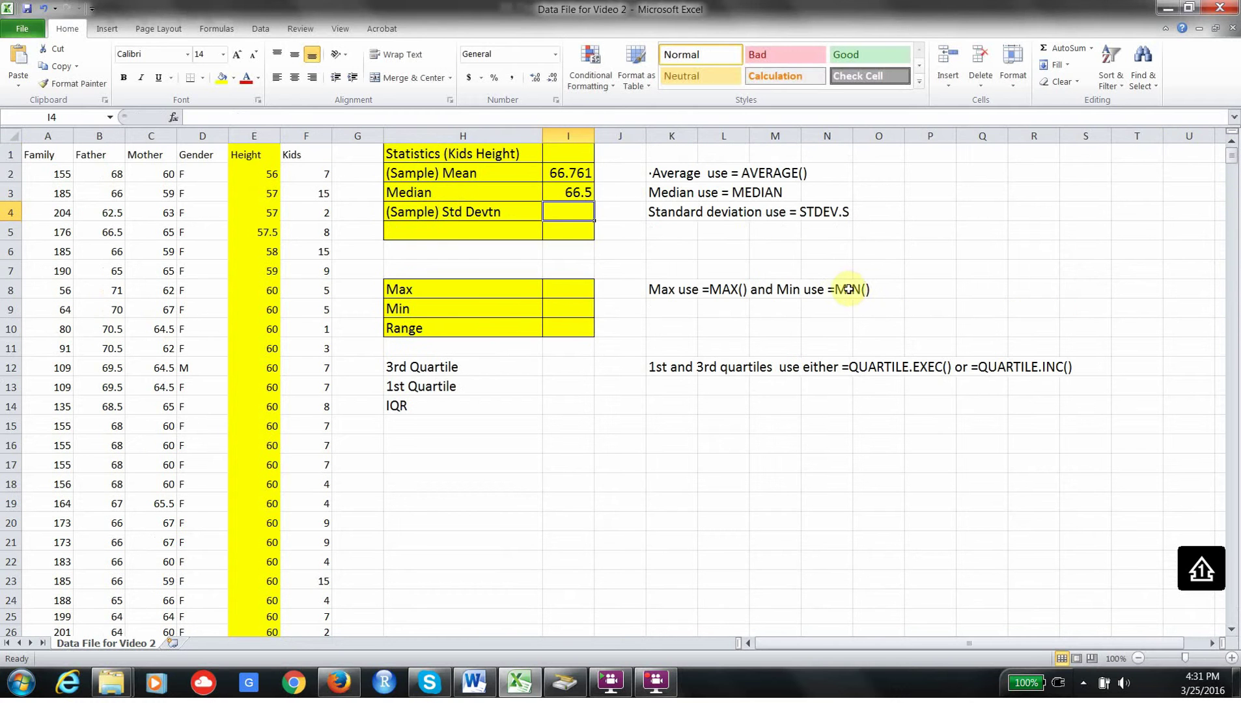
drag(594, 135, 661, 134)
double_click(612, 212)
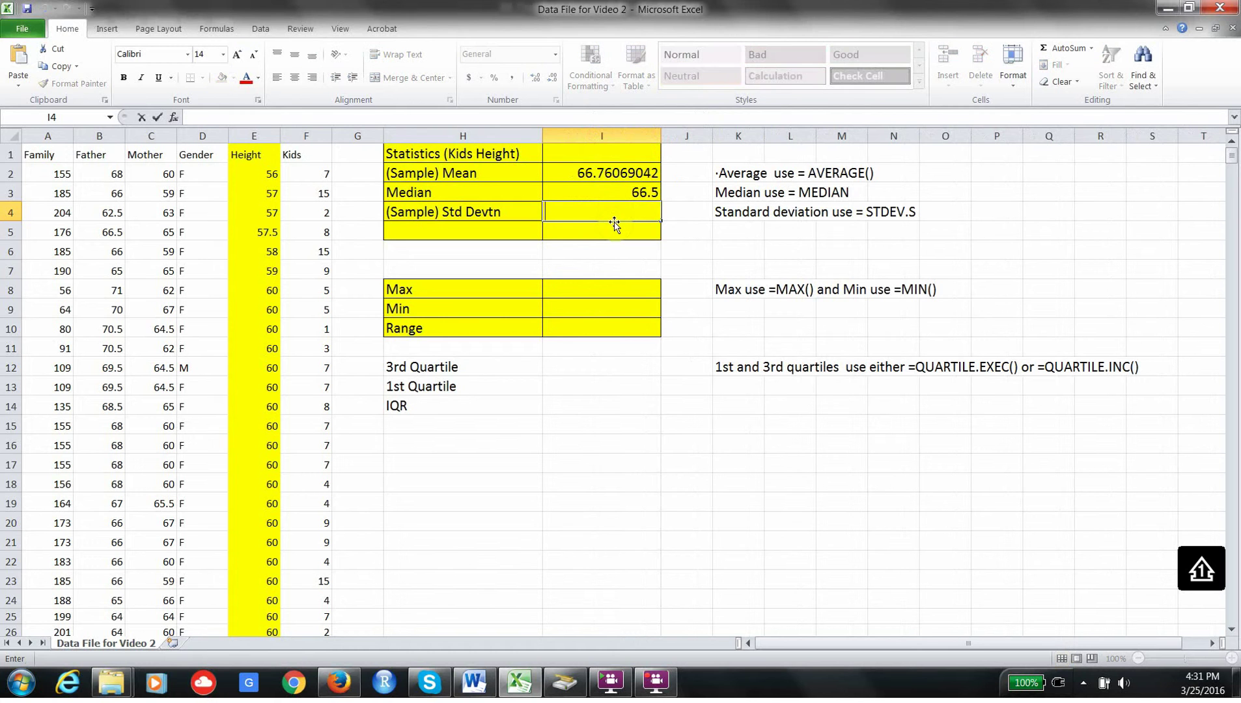
text(=s)
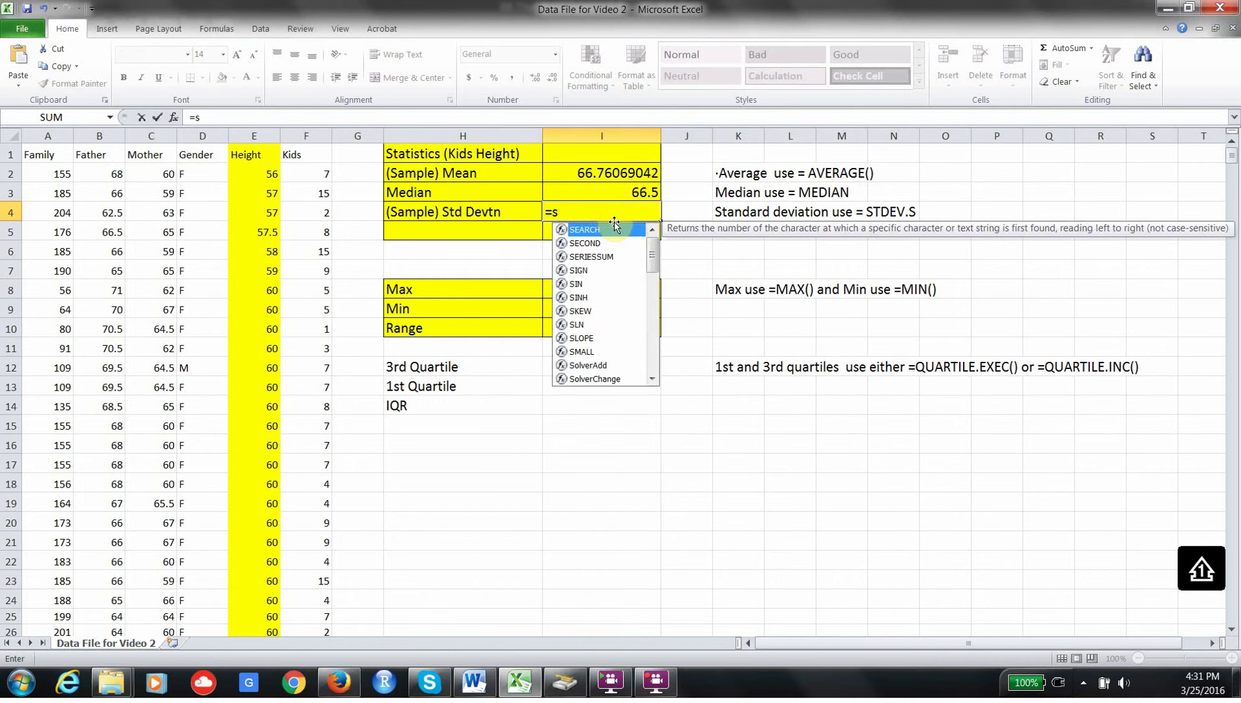
text(td)
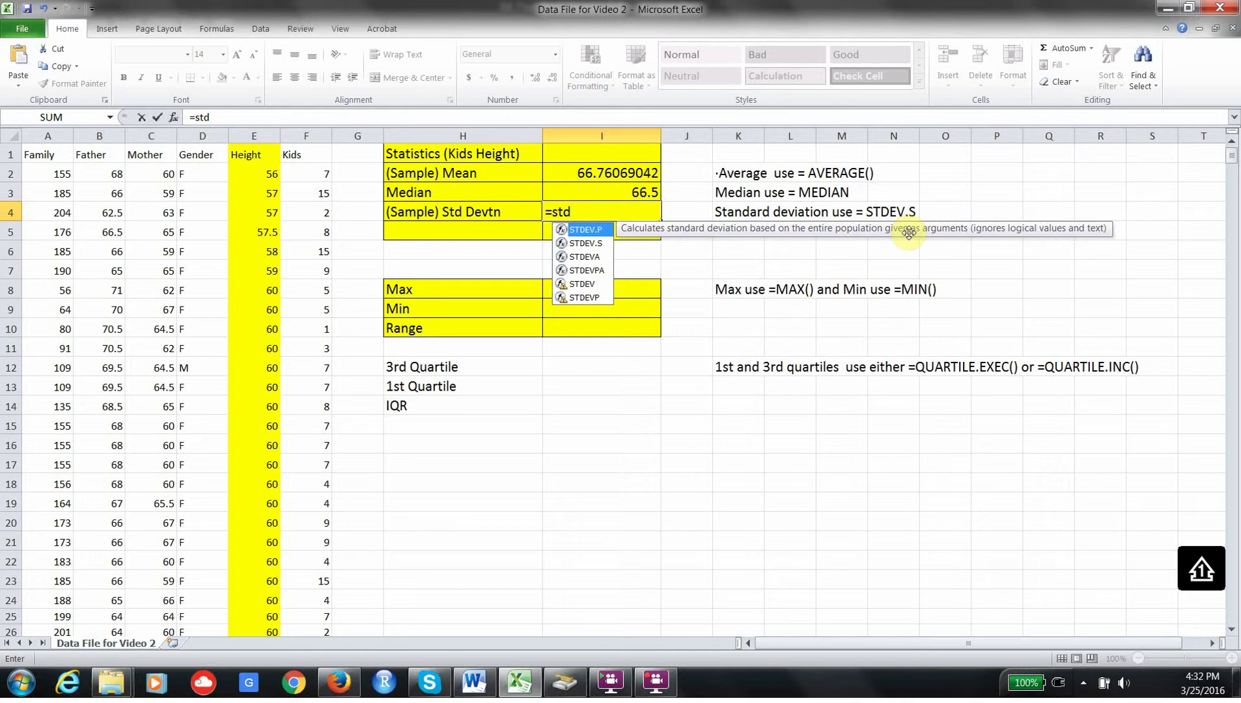
click(595, 242)
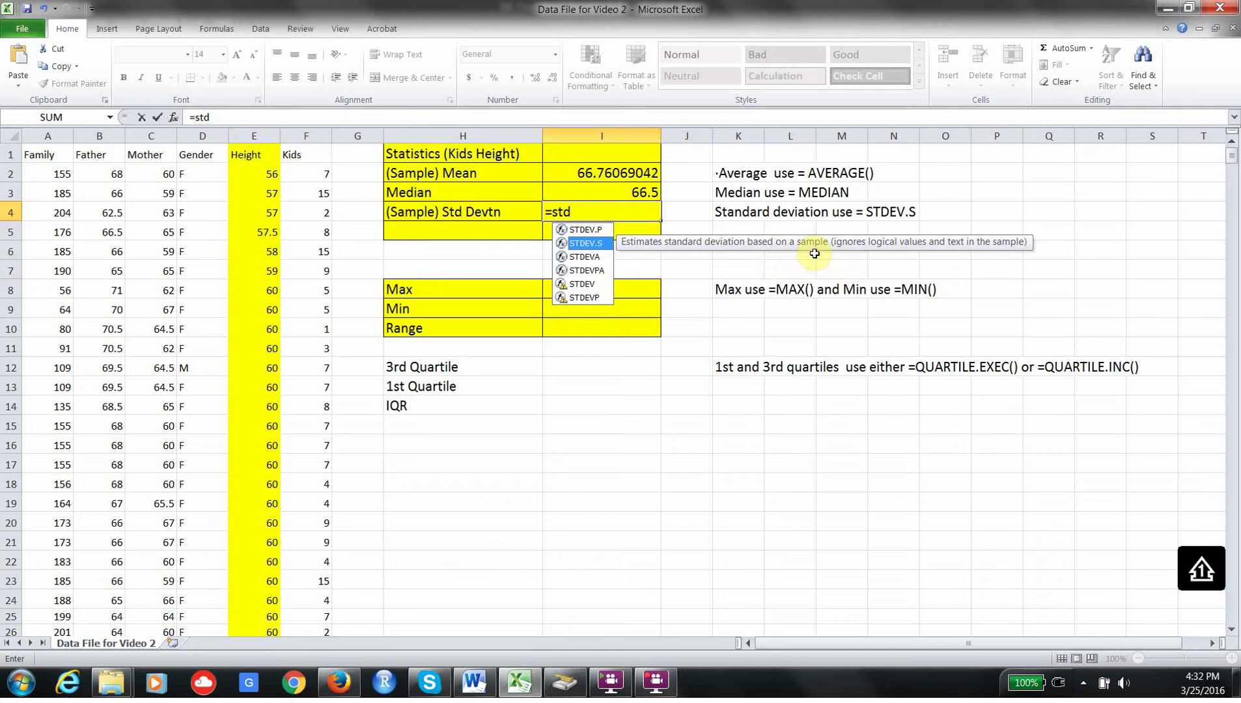
double_click(593, 247)
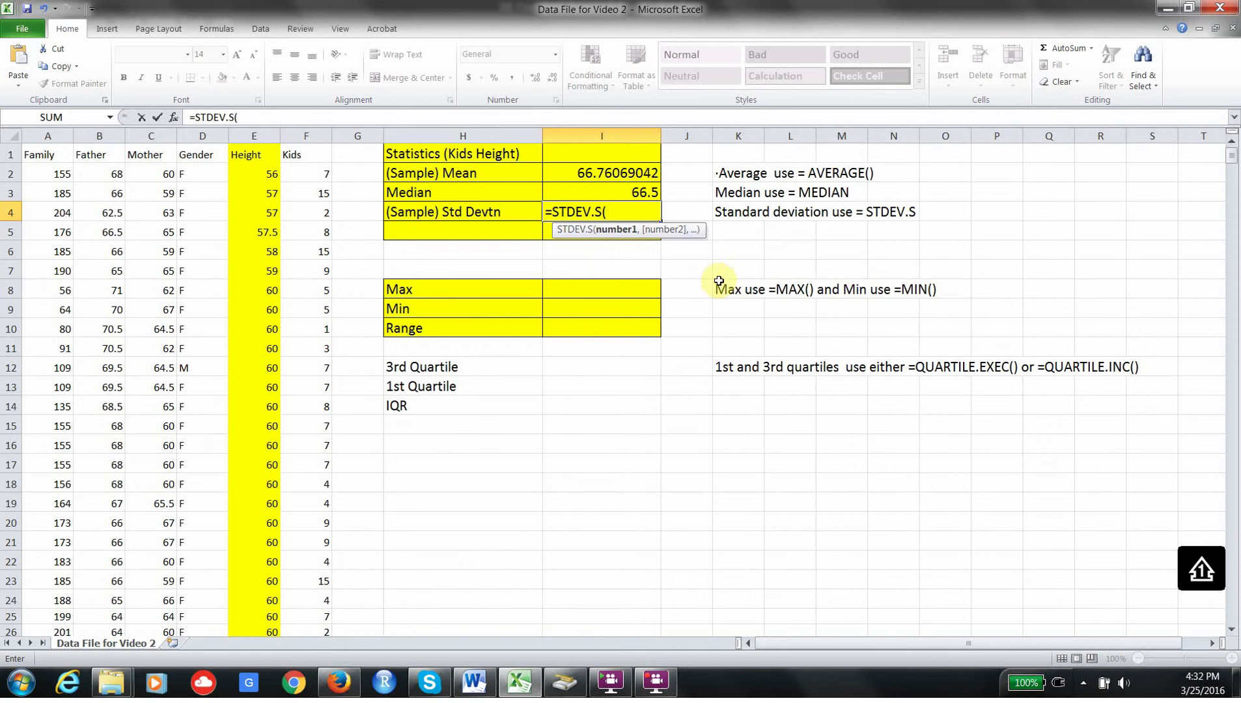
click(267, 173)
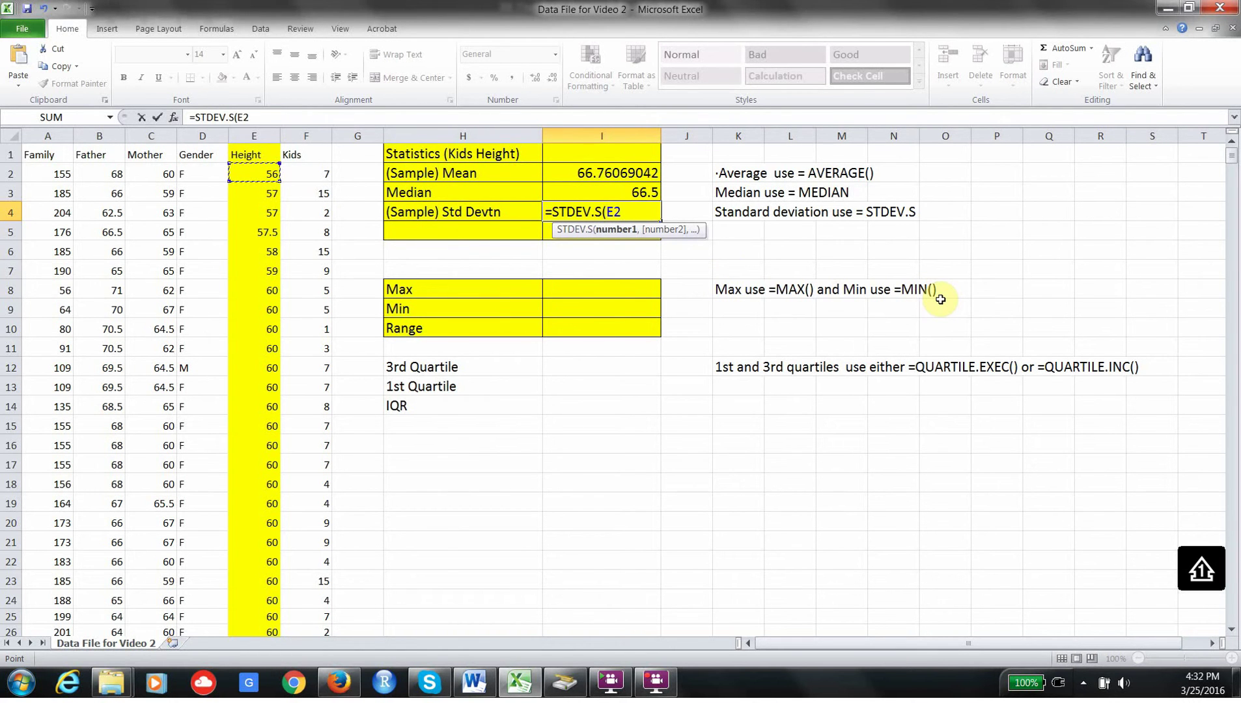
key(ctrl+shift+Down)
key(Return)
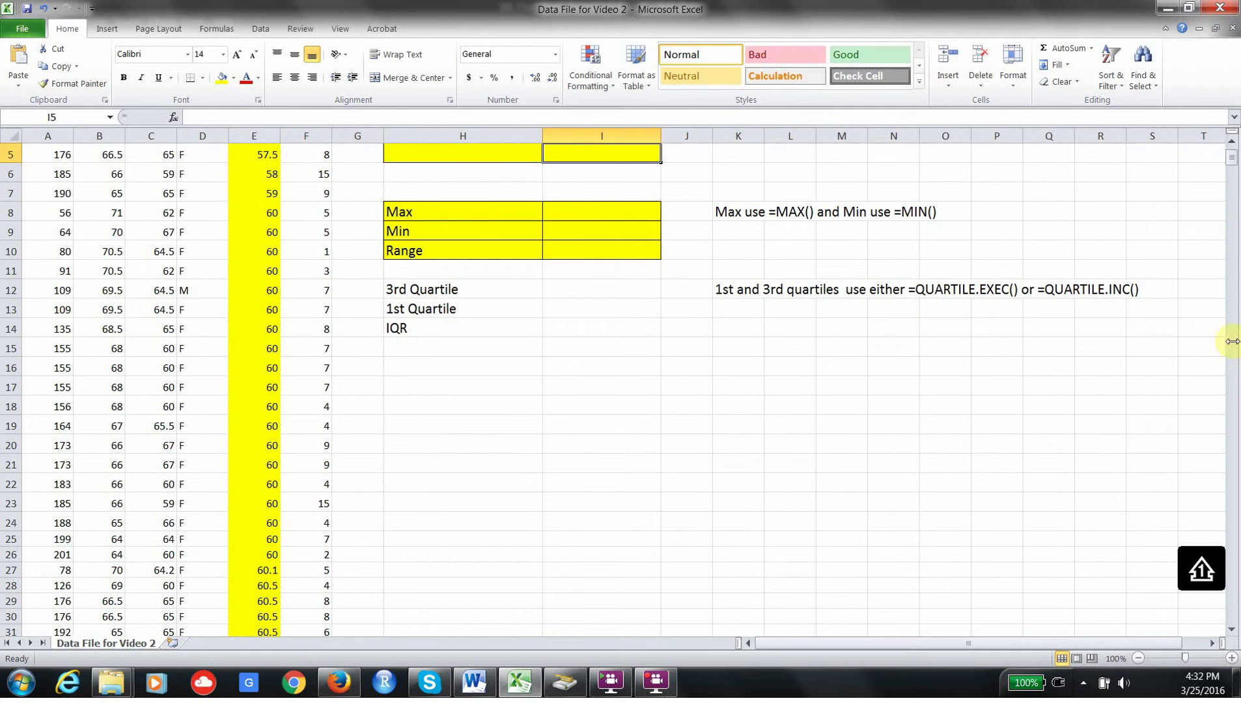
- Calculate the maximum height in I8 using MAX over E2:E899
scroll(1232, 151, up, 2)
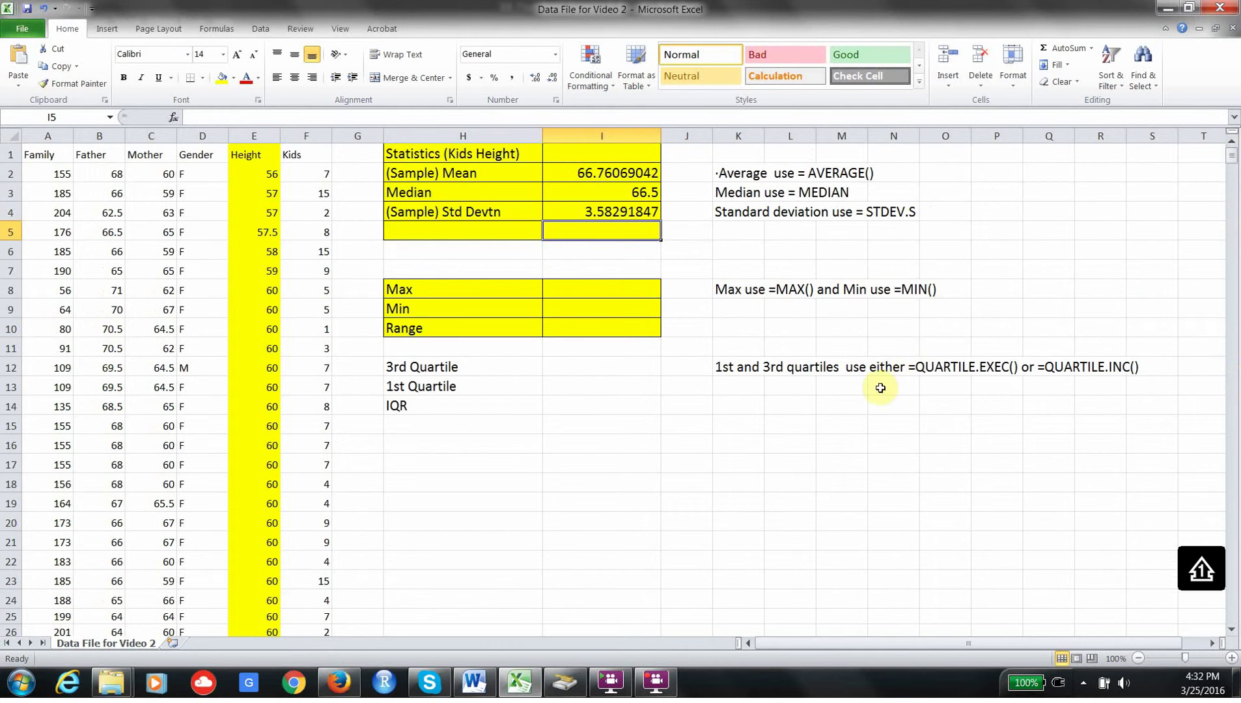
click(582, 286)
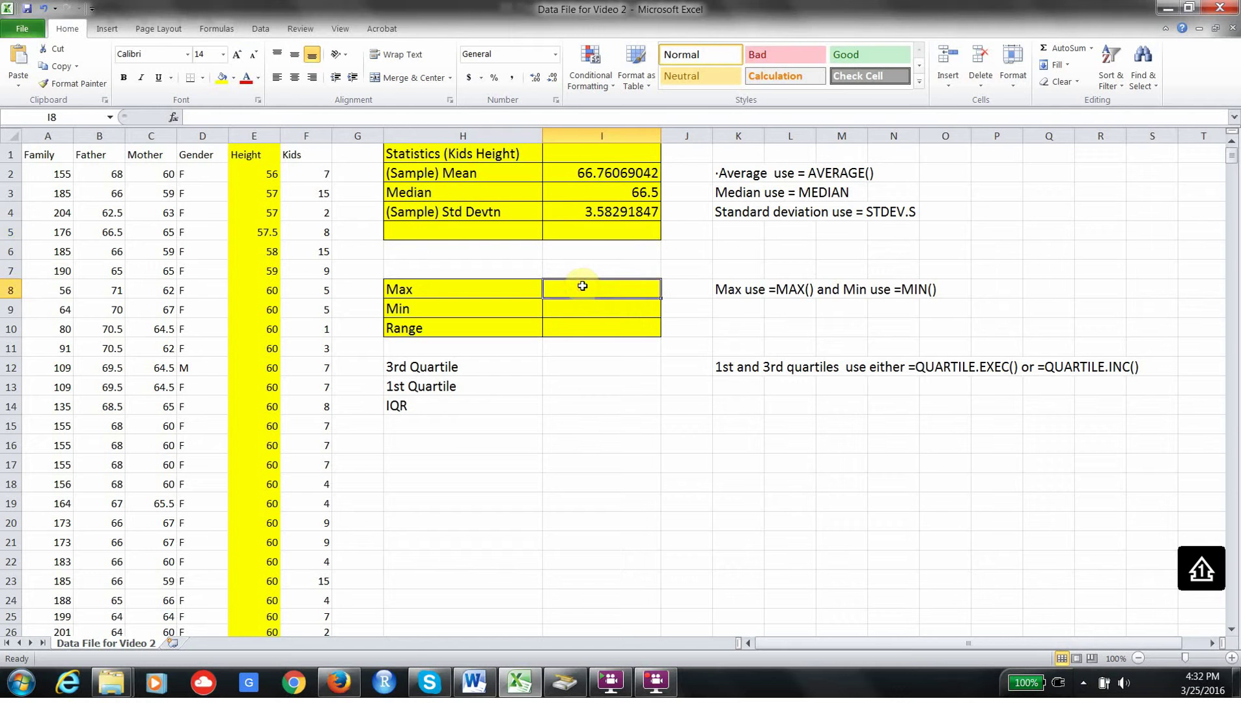
text(=ma)
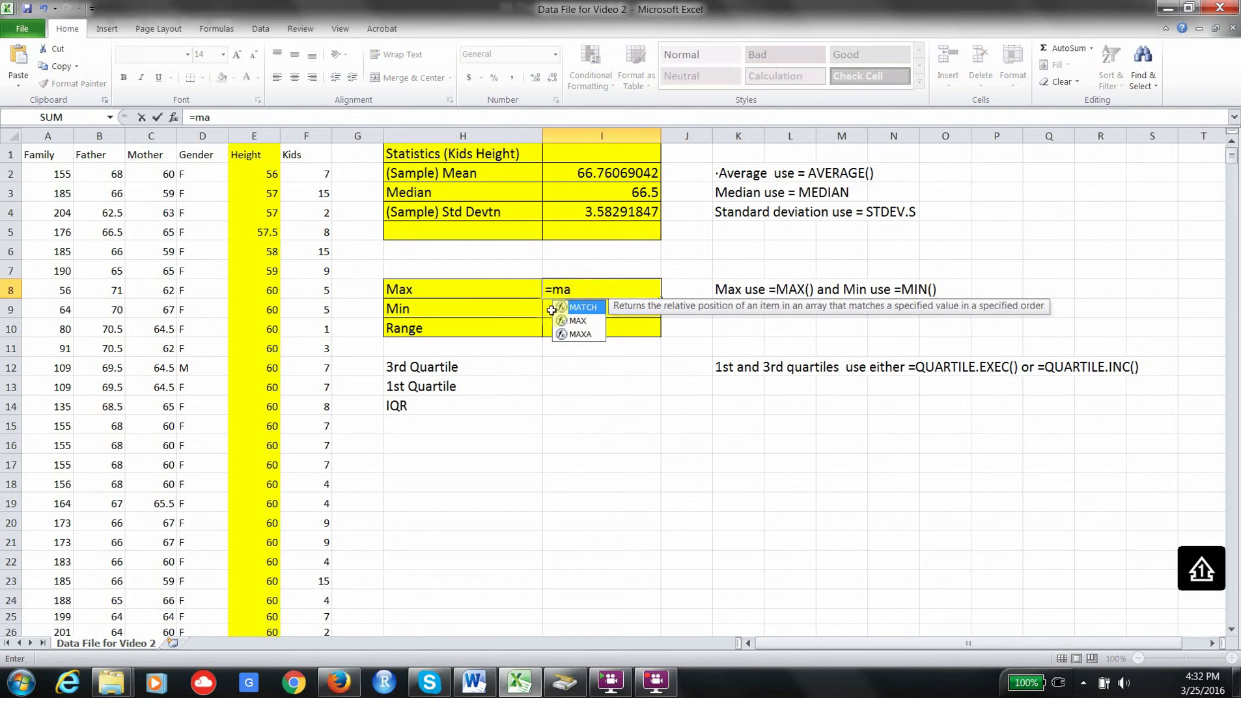
double_click(580, 320)
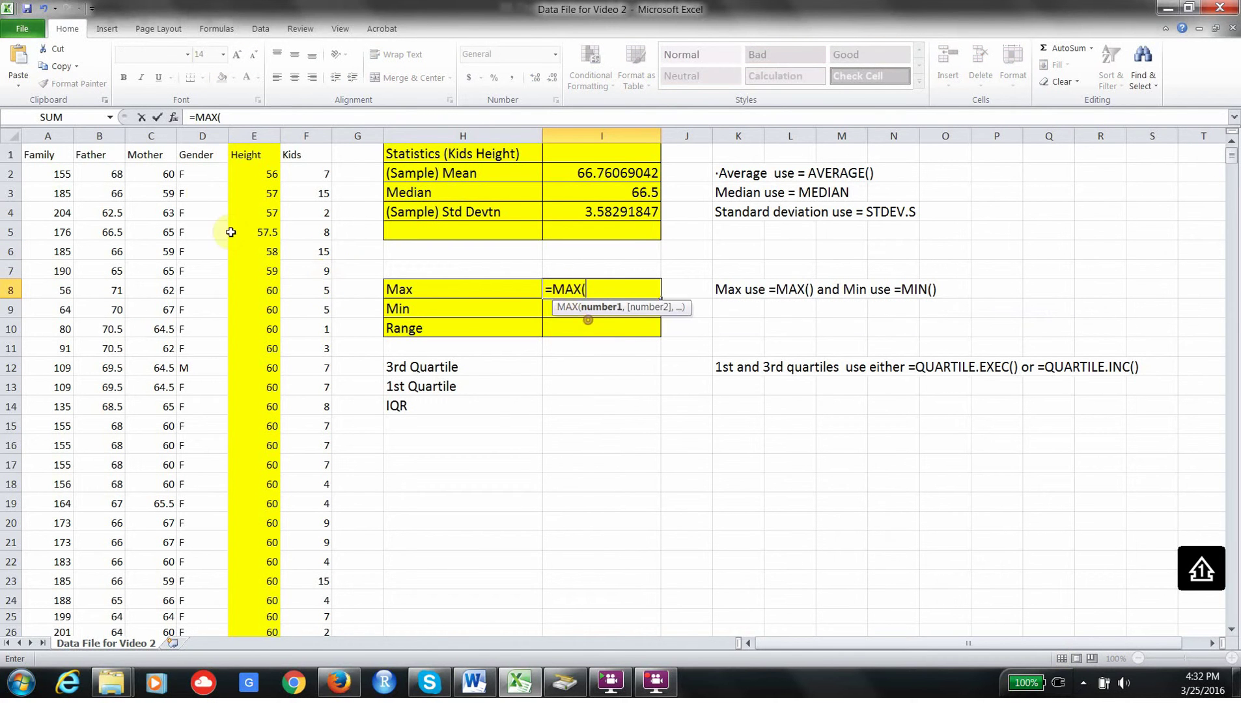
click(259, 174)
key(ctrl+shift+Down)
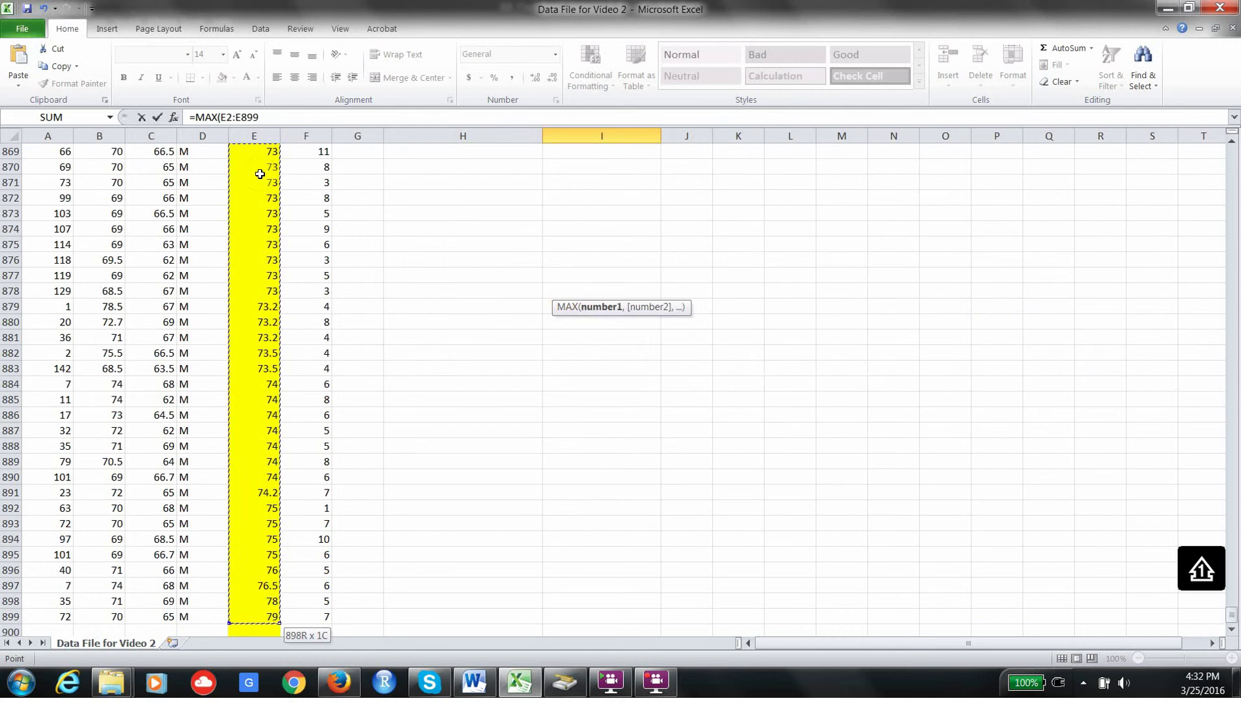
key(Return)
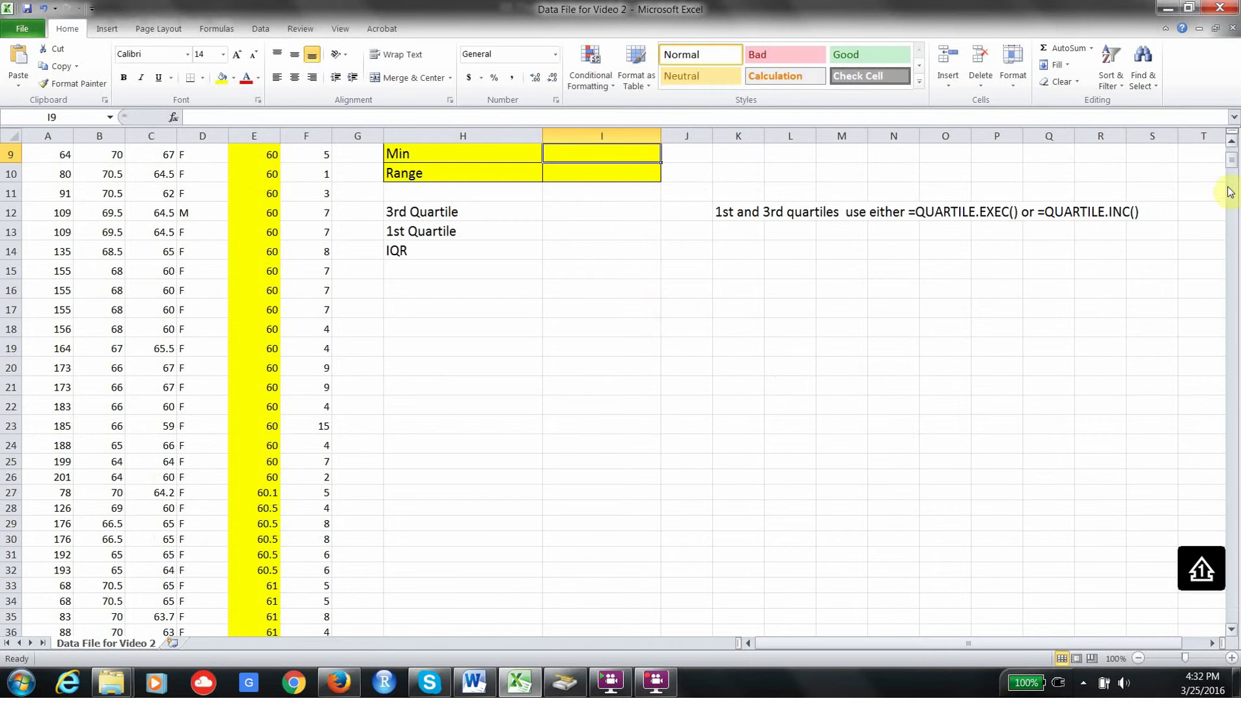
- Calculate the minimum height in I9 using MIN over the Height data E2:E899
drag(1231, 160, 1232, 146)
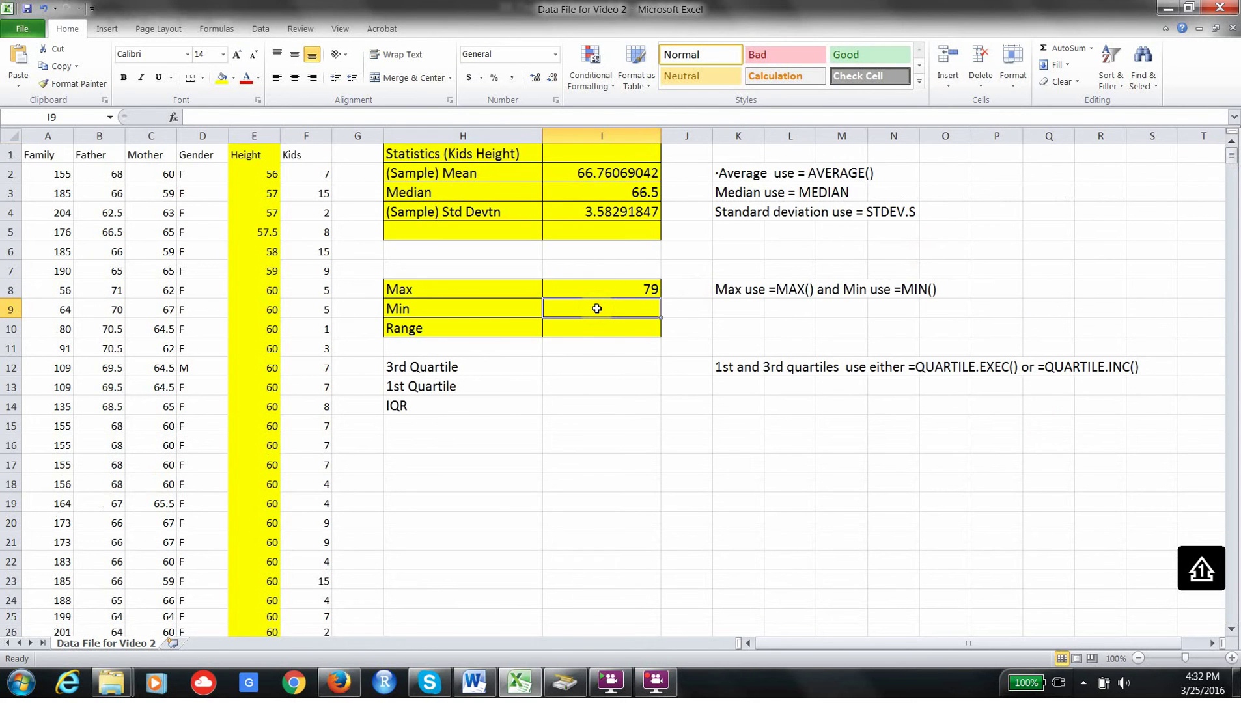
text(=min)
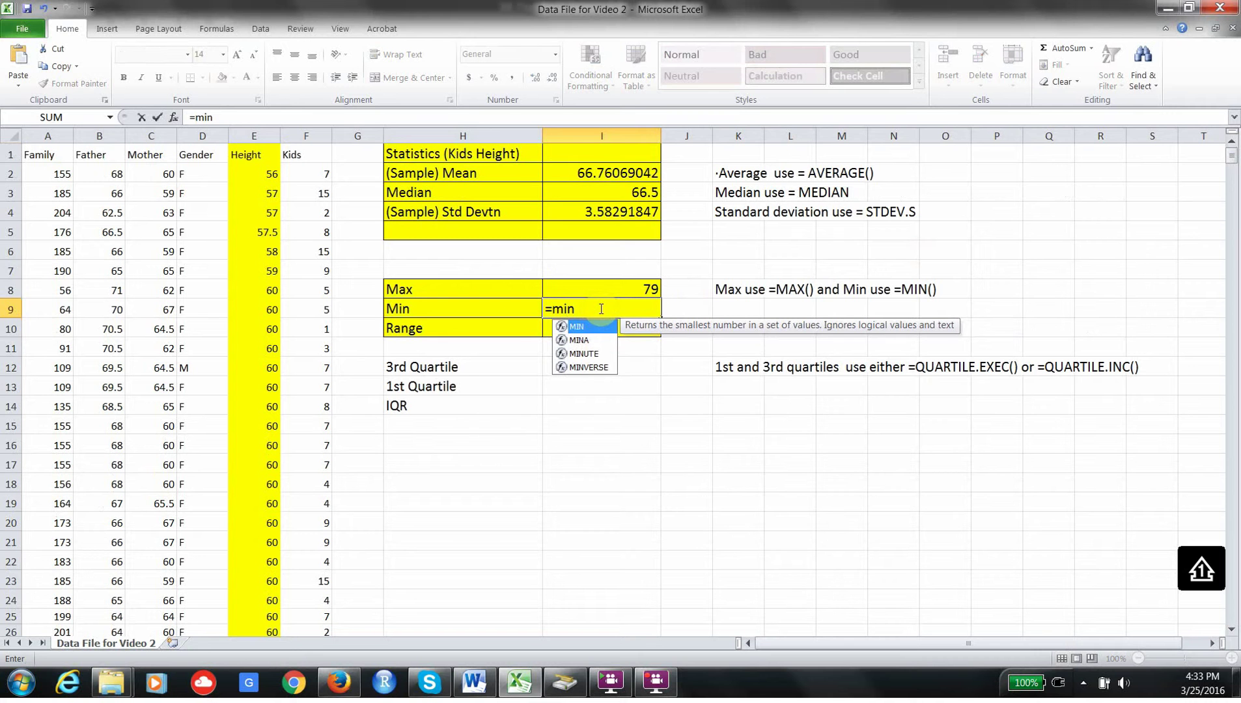
double_click(591, 331)
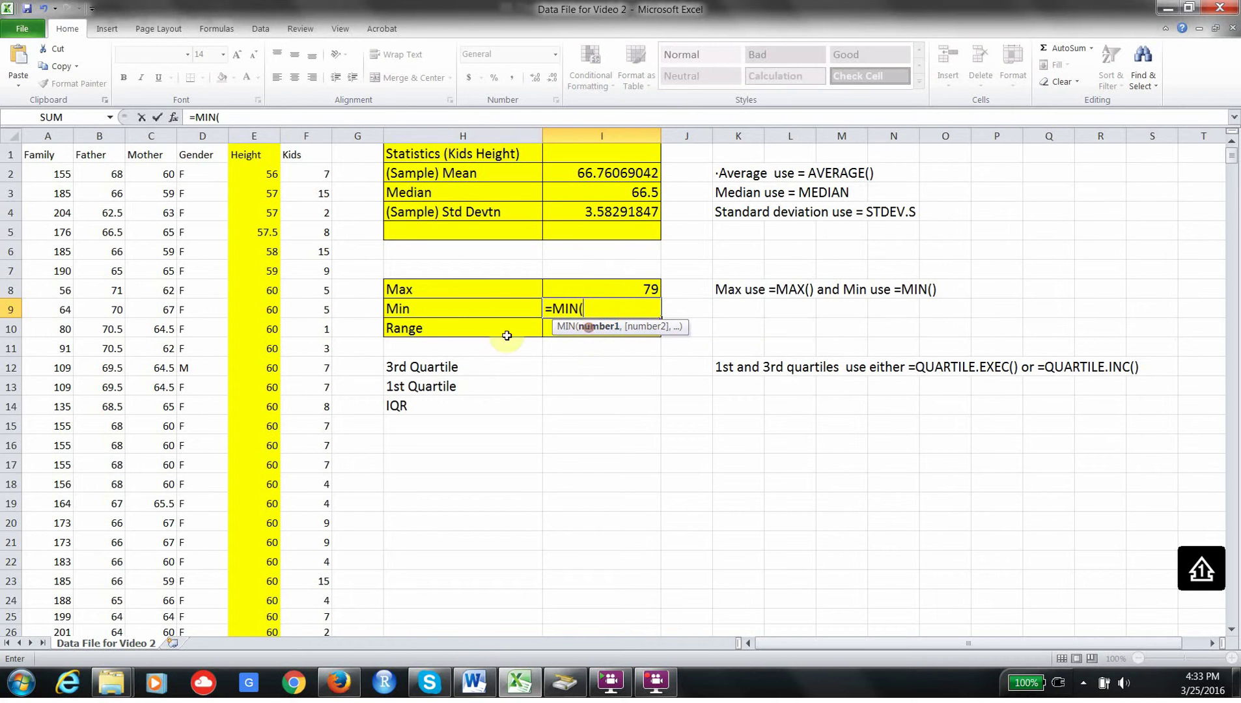
click(269, 174)
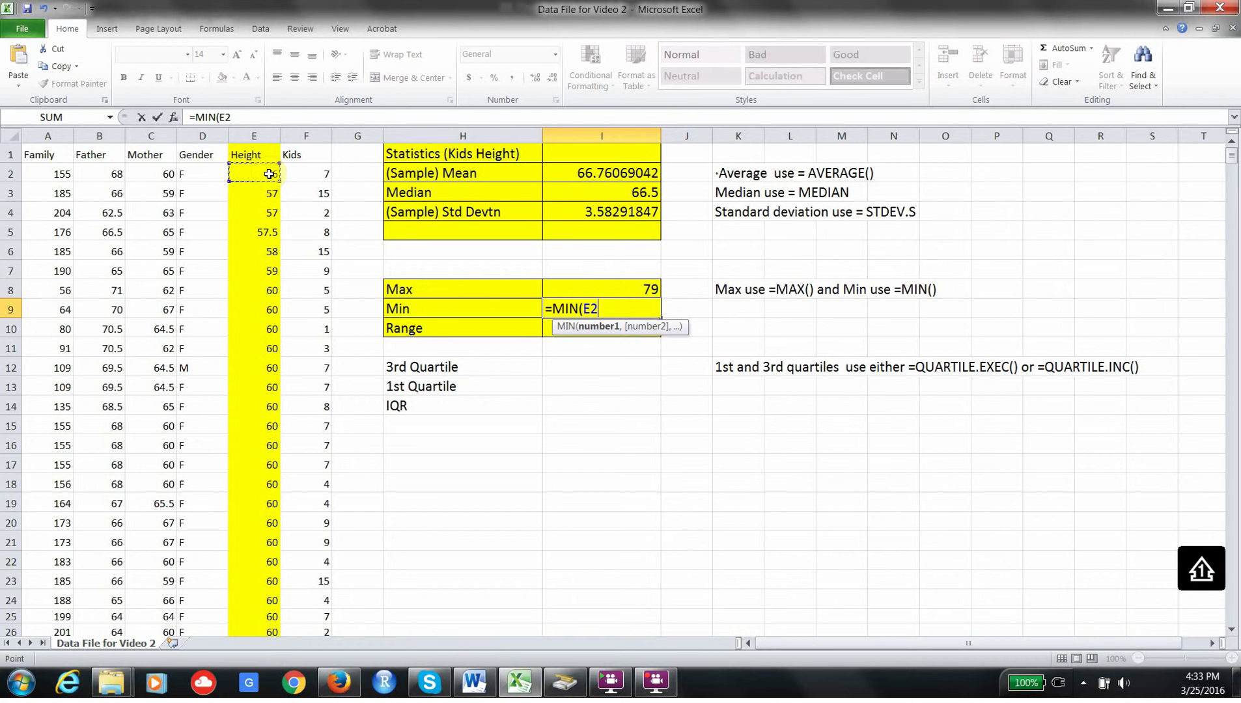
key(ctrl+shift+Down)
key(Return)
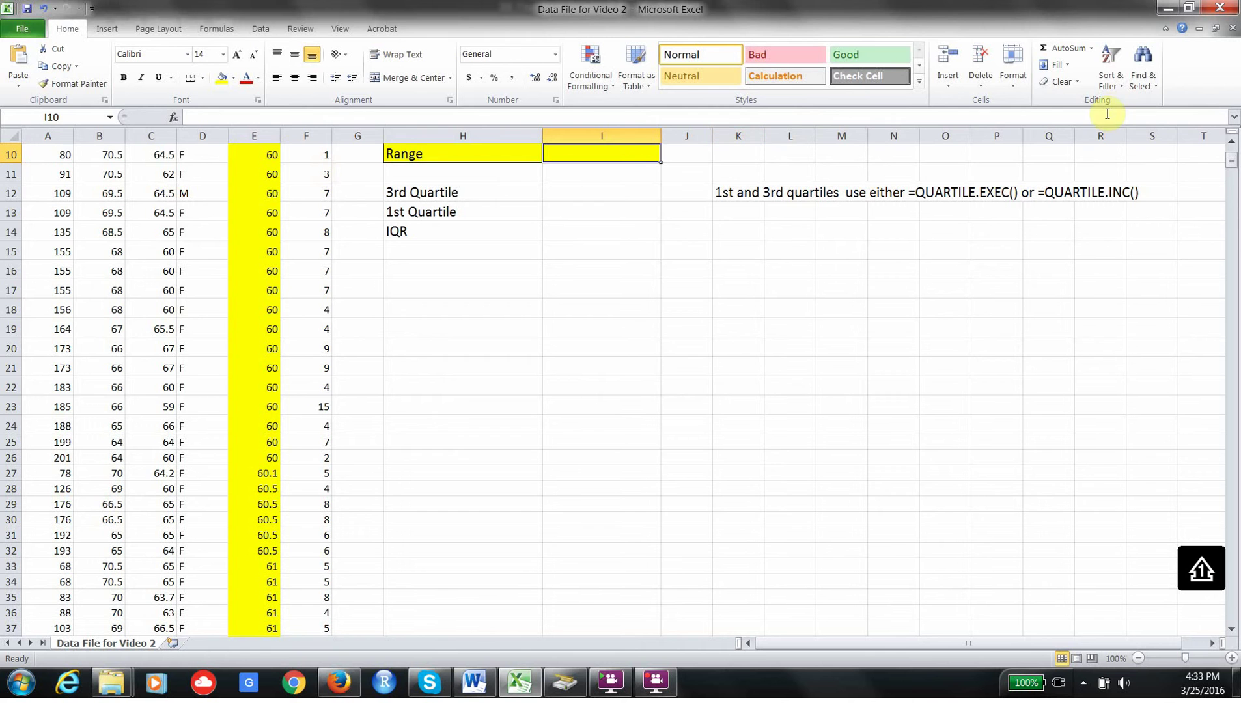
drag(1233, 160, 1235, 144)
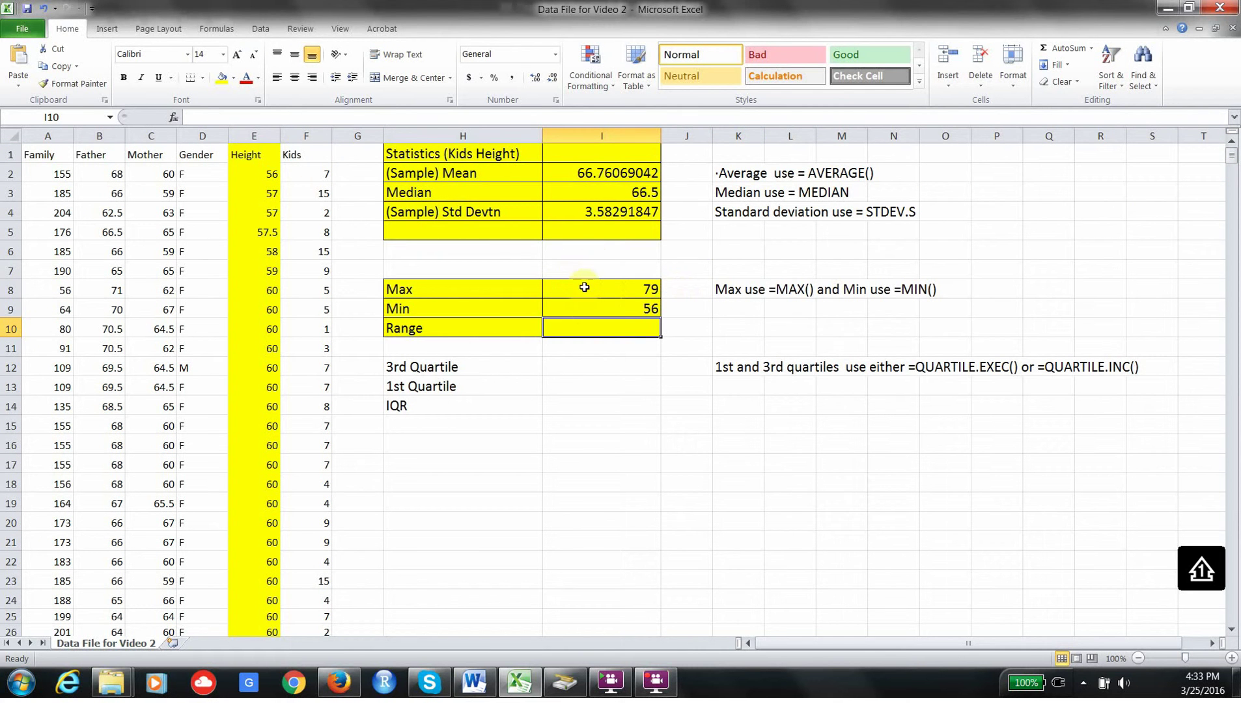
- Calculate the height range in I10 by subtracting the minimum in I9 from the maximum in I8
double_click(588, 329)
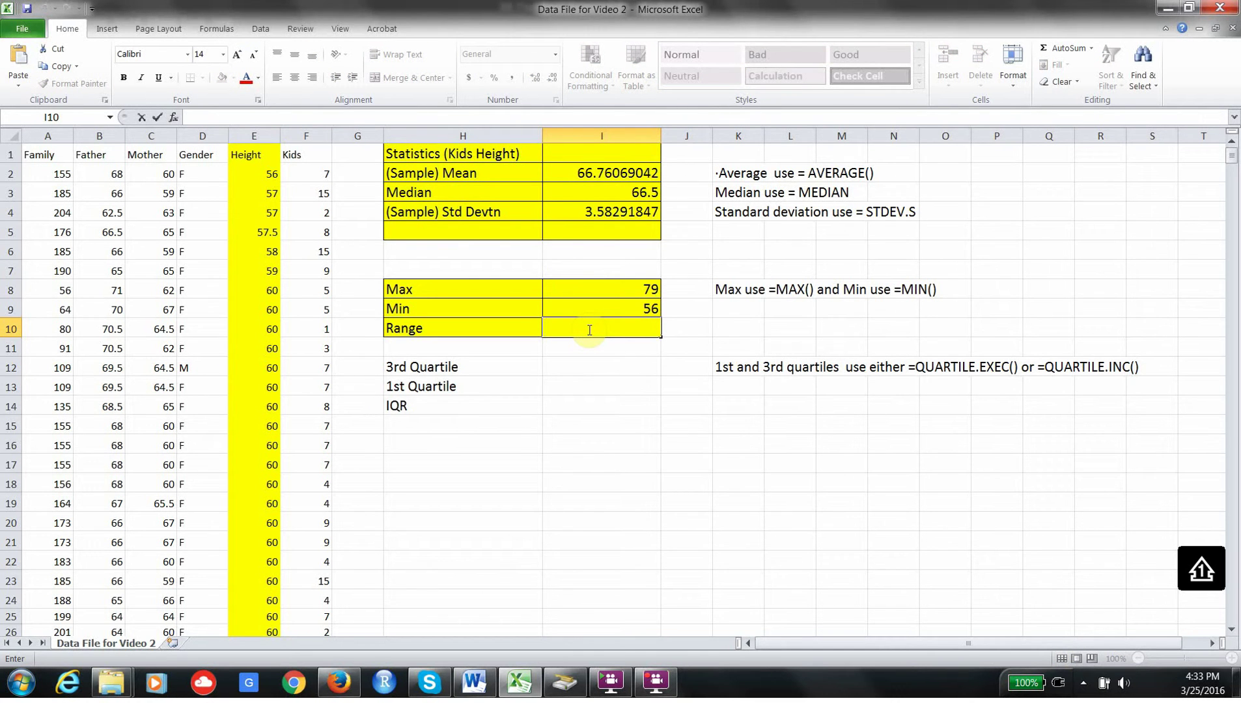
text(=)
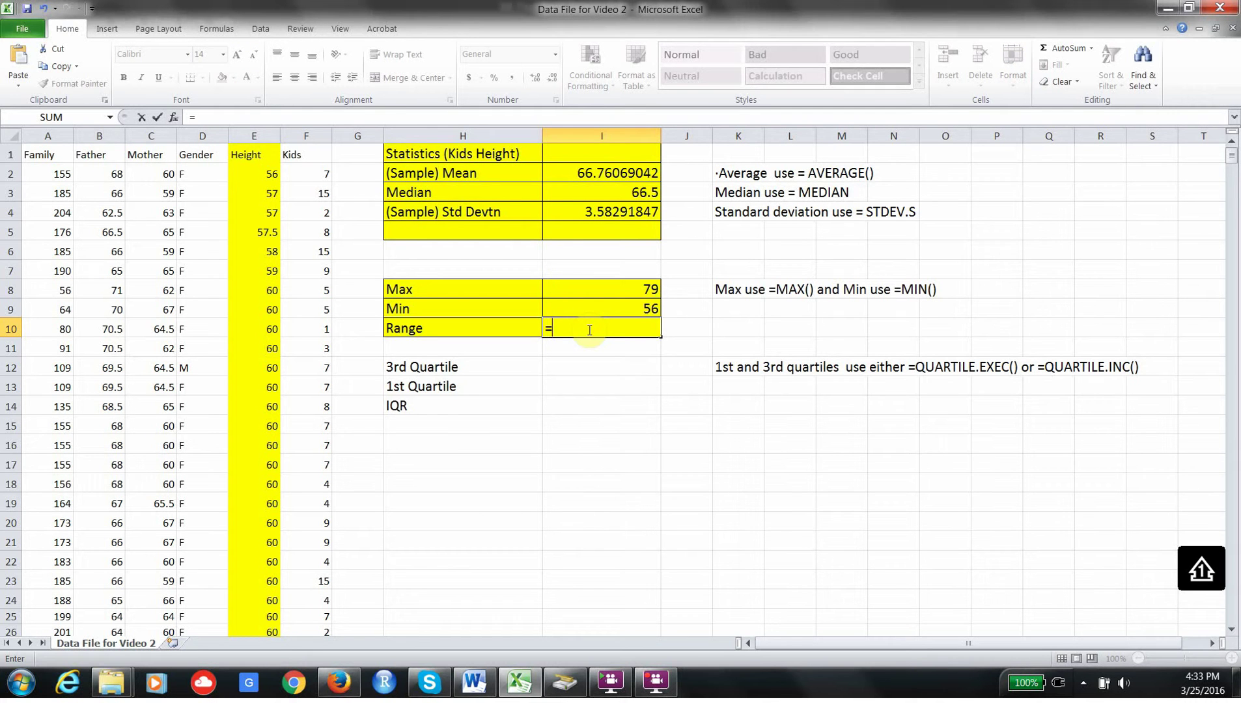
click(629, 287)
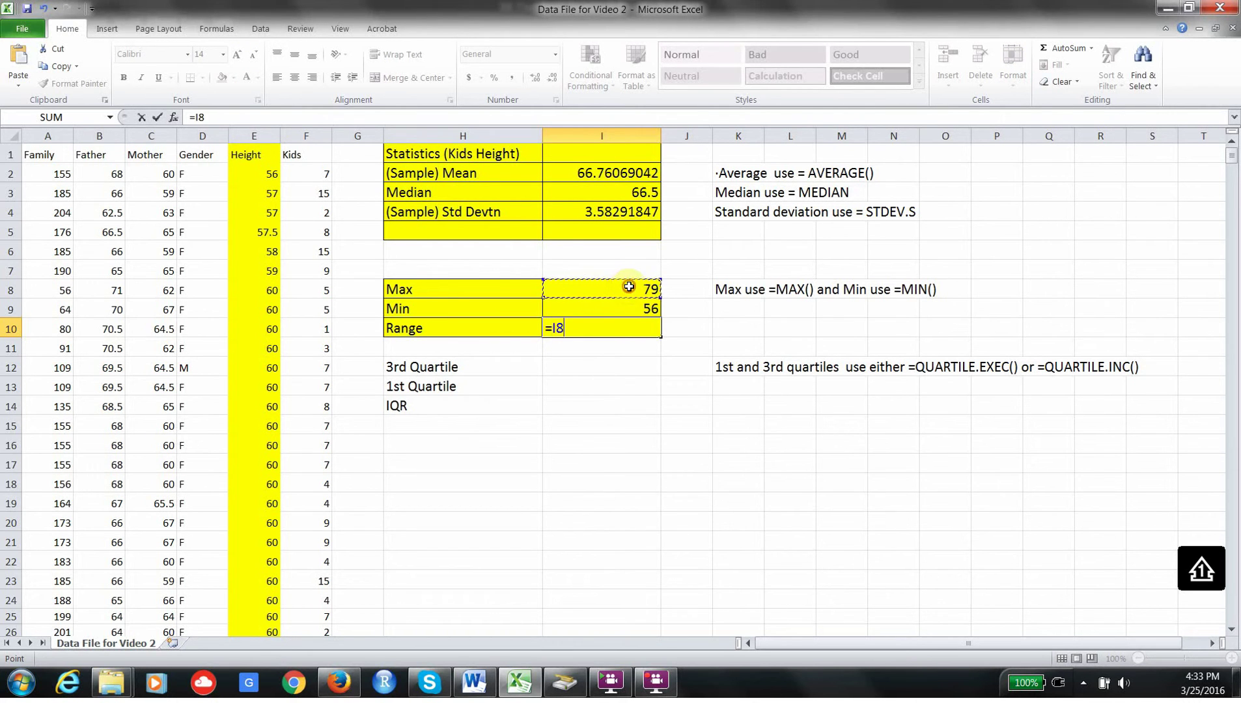
text(-)
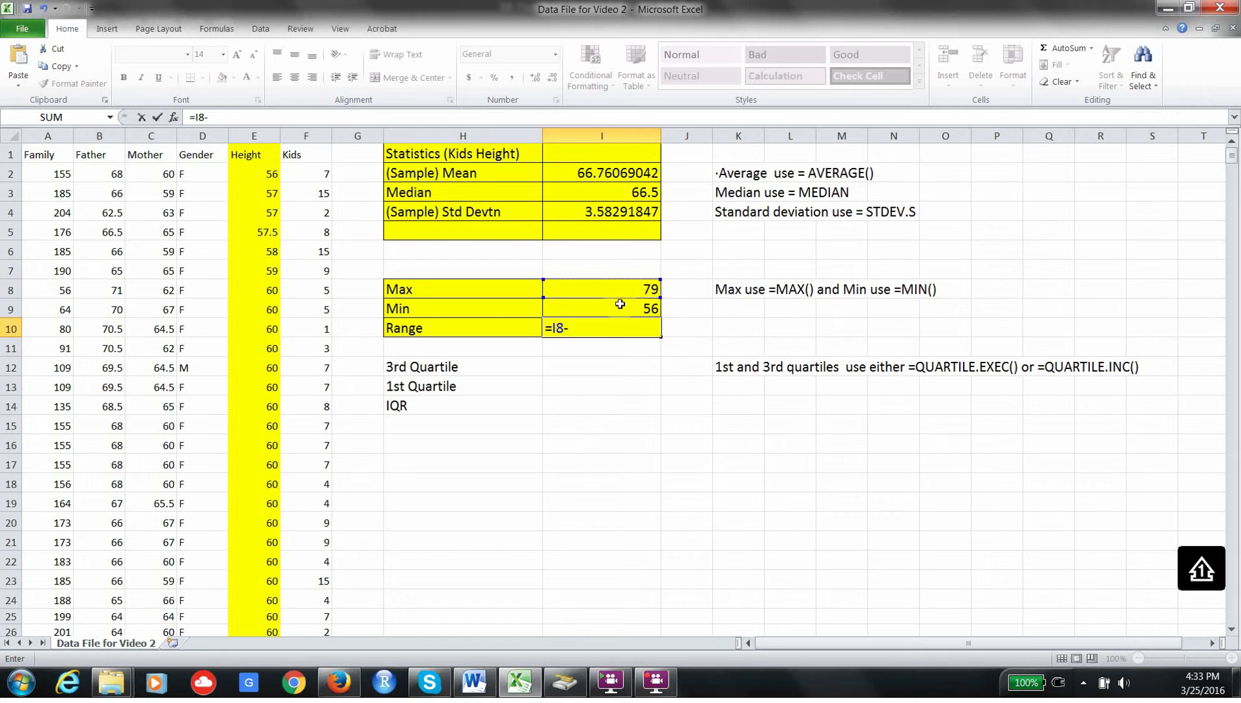
click(620, 310)
key(Return)
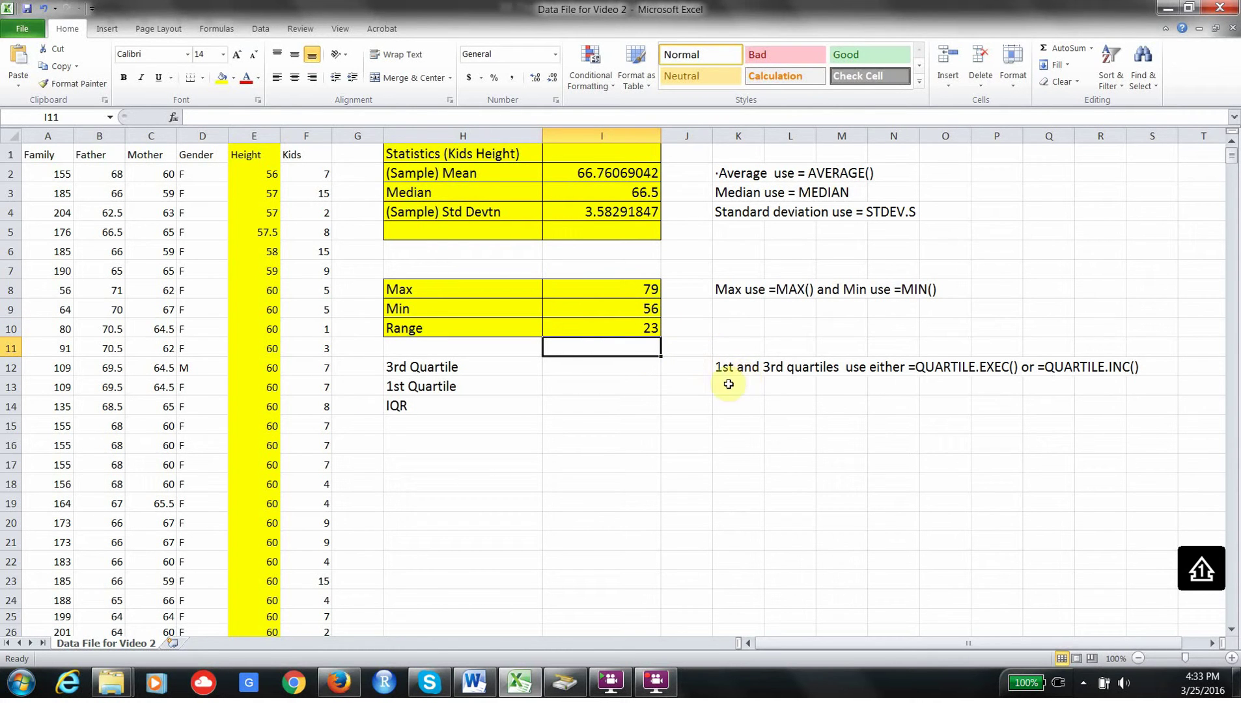
- Format the quartile and IQR block H12:I14 with outline and inside borders and a yellow fill
click(509, 372)
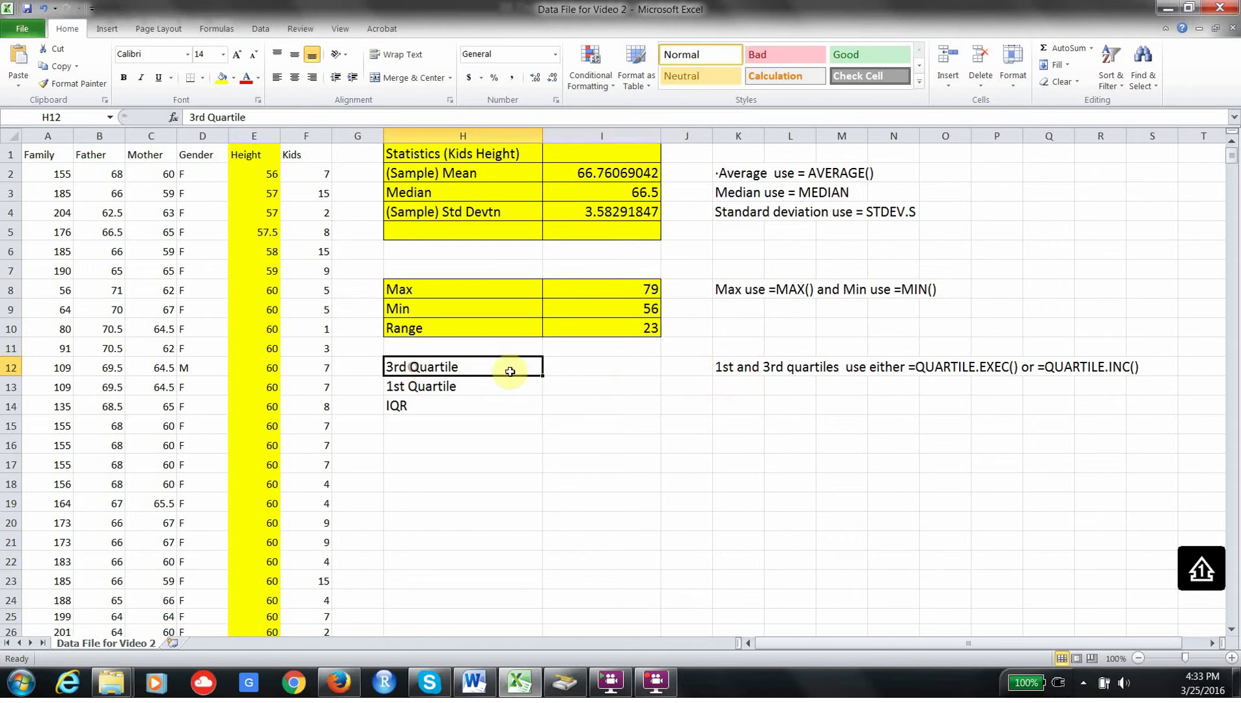
drag(510, 372, 593, 404)
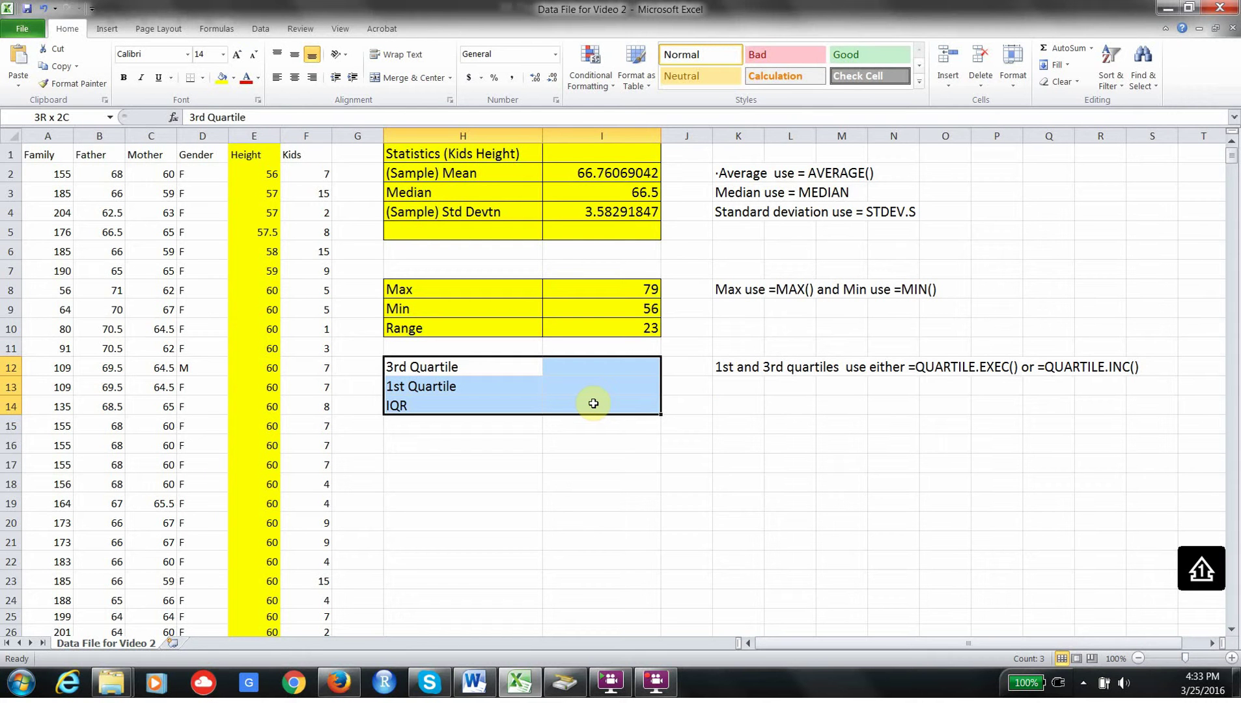
drag(593, 404, 592, 402)
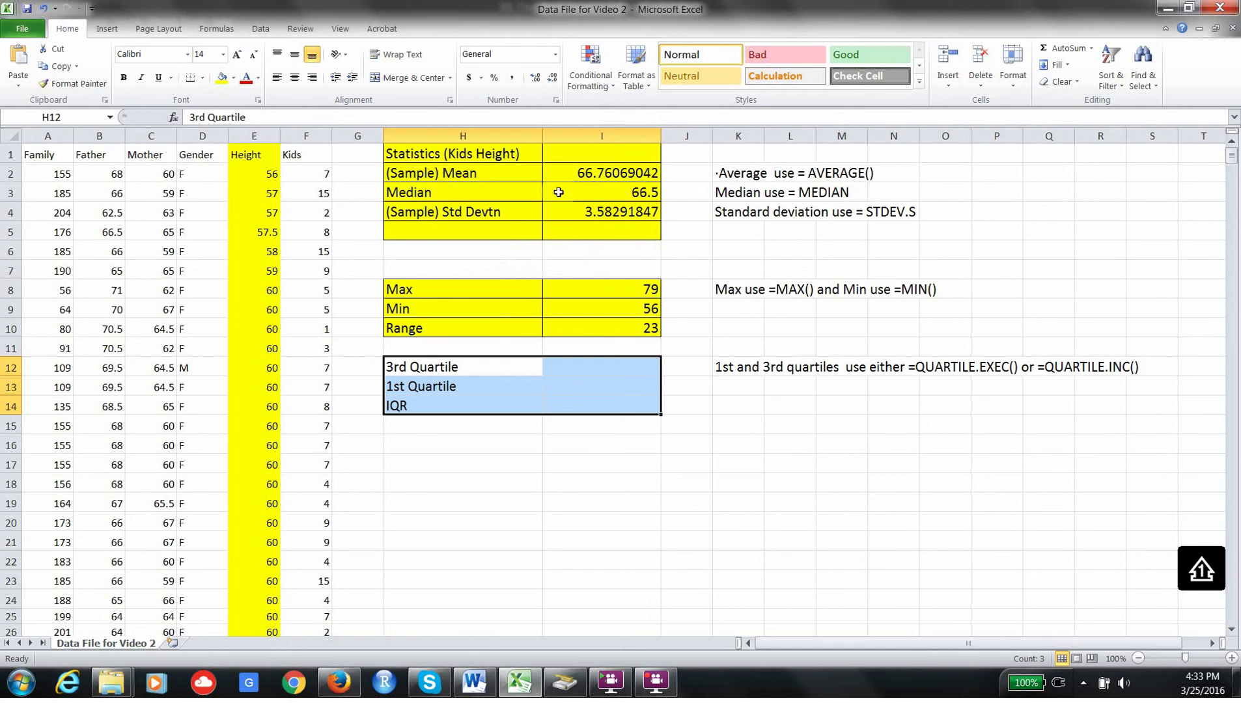
click(1013, 75)
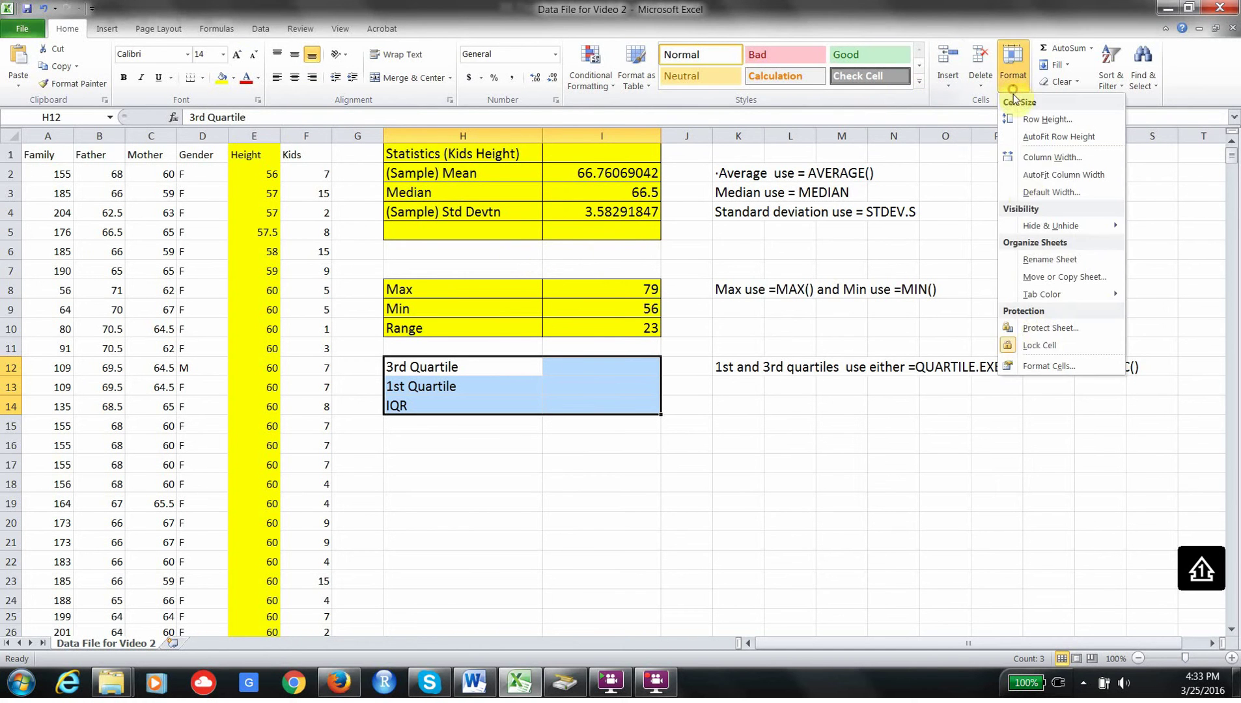
click(1040, 366)
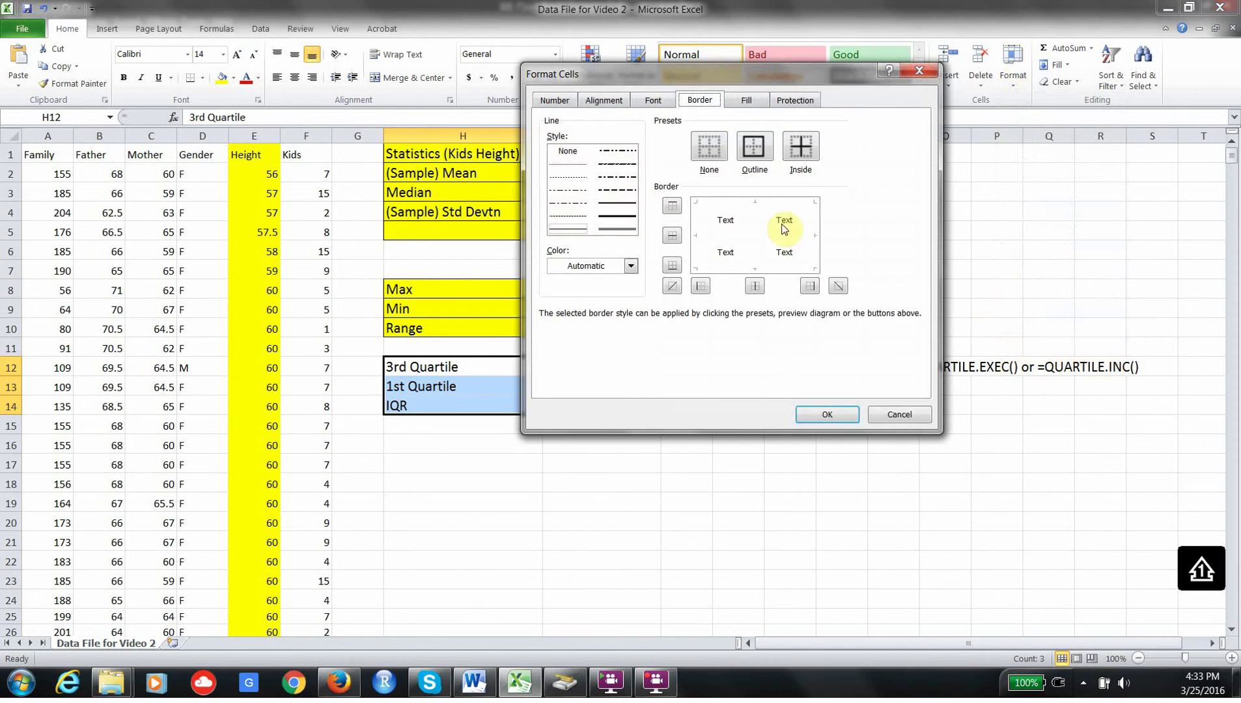
click(753, 149)
click(799, 146)
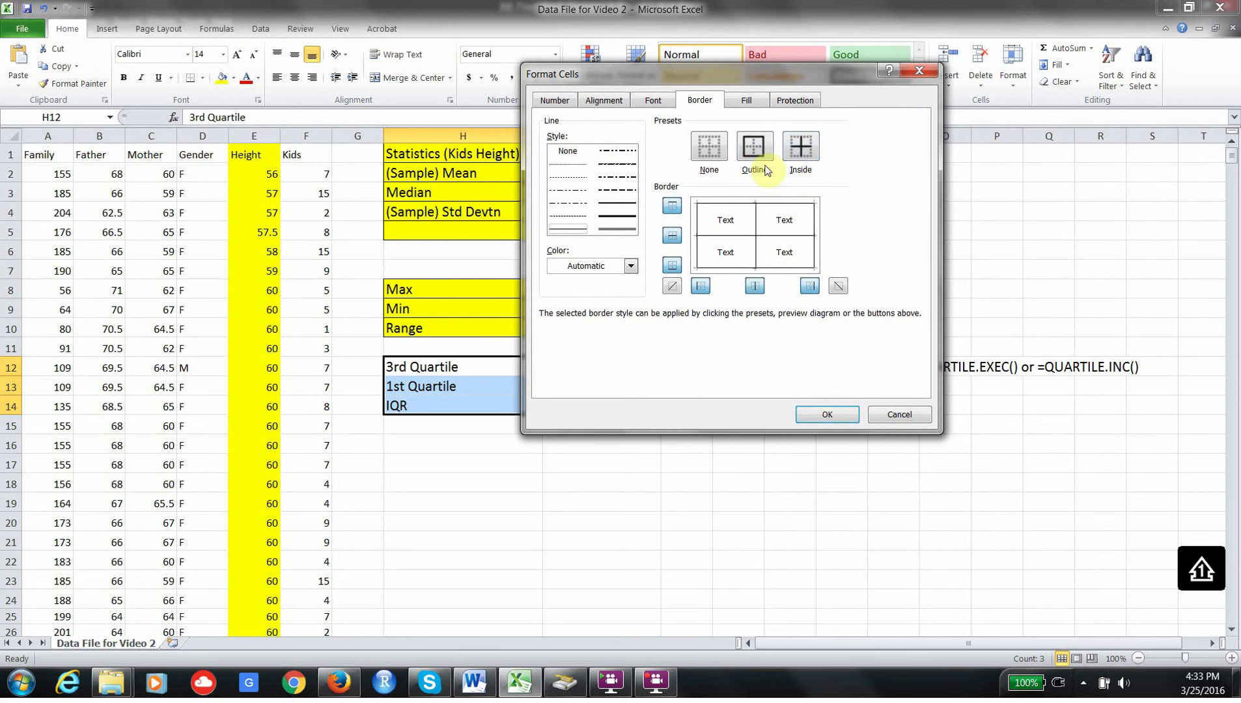
click(749, 102)
click(596, 251)
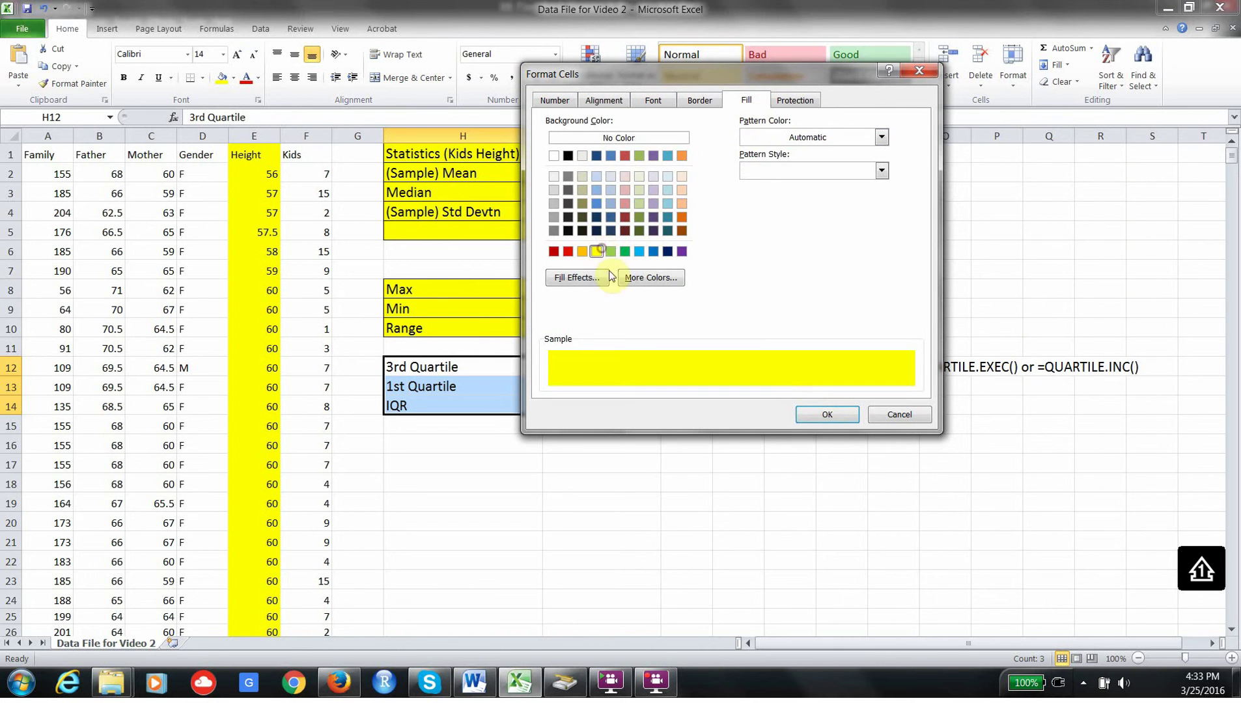
click(819, 411)
click(838, 459)
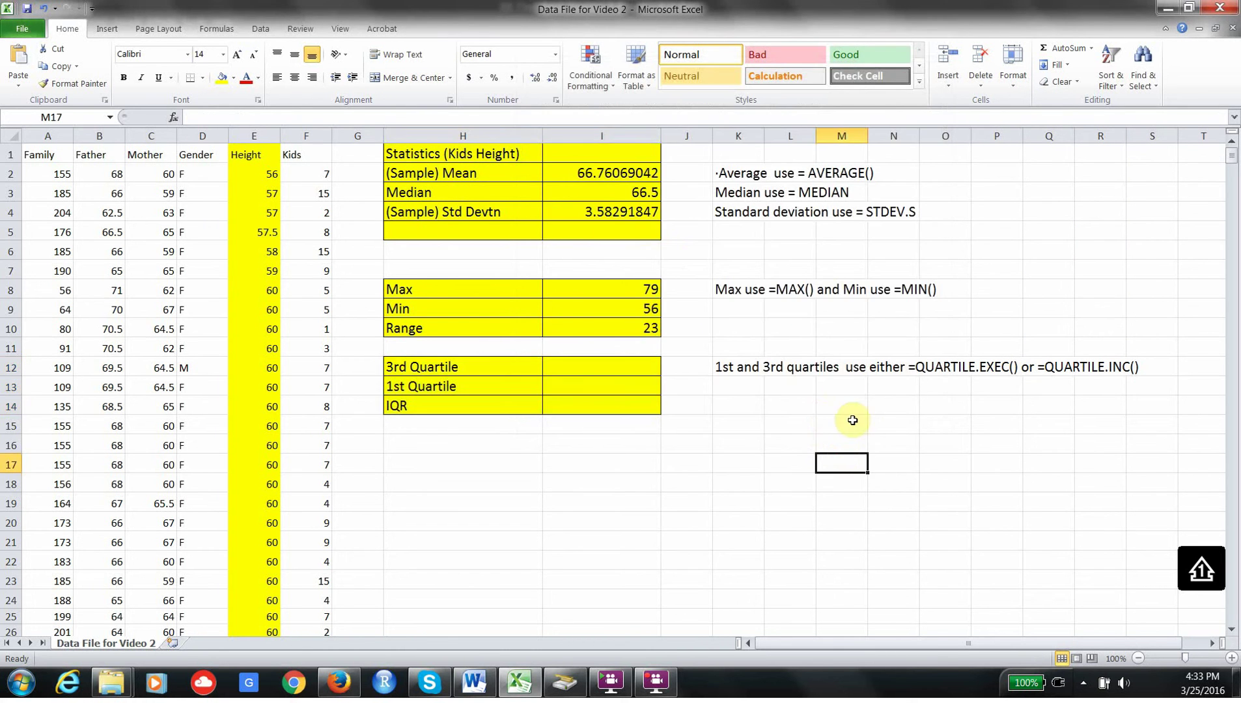
- Calculate the third quartile in I12 using QUARTILE.EXC over the Height data E2:E899 with quart 3
right_click(612, 365)
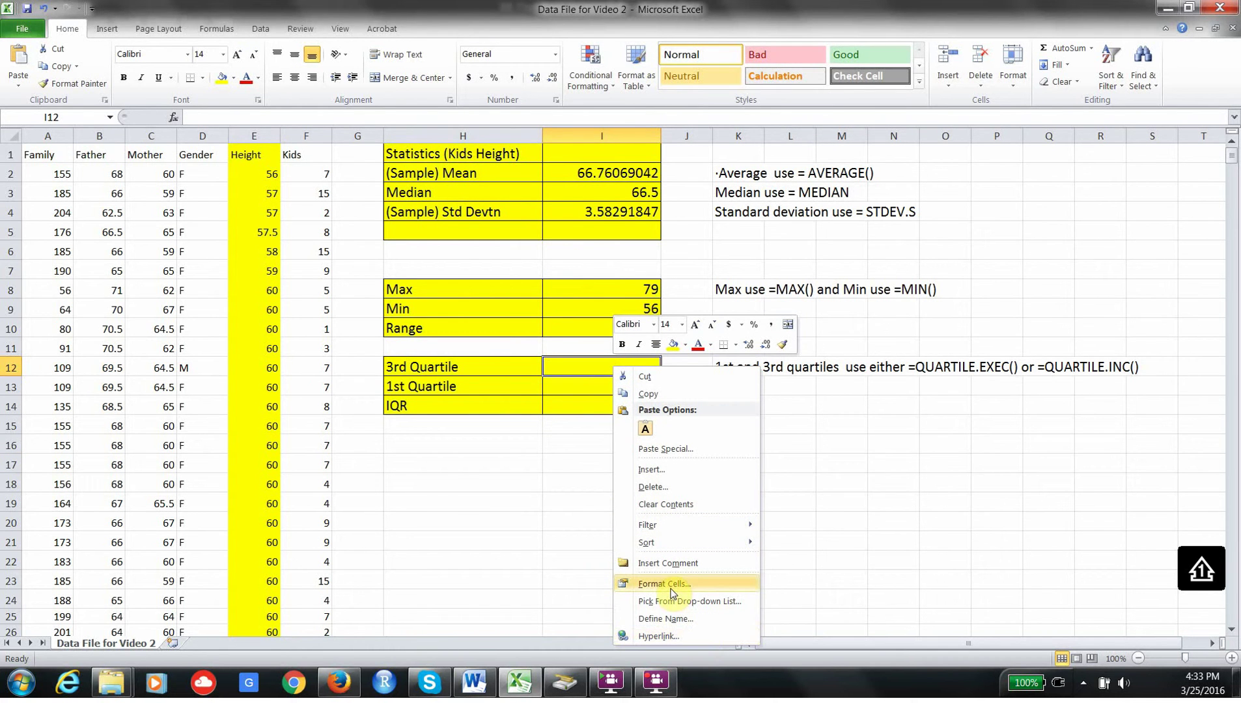
key(Escape)
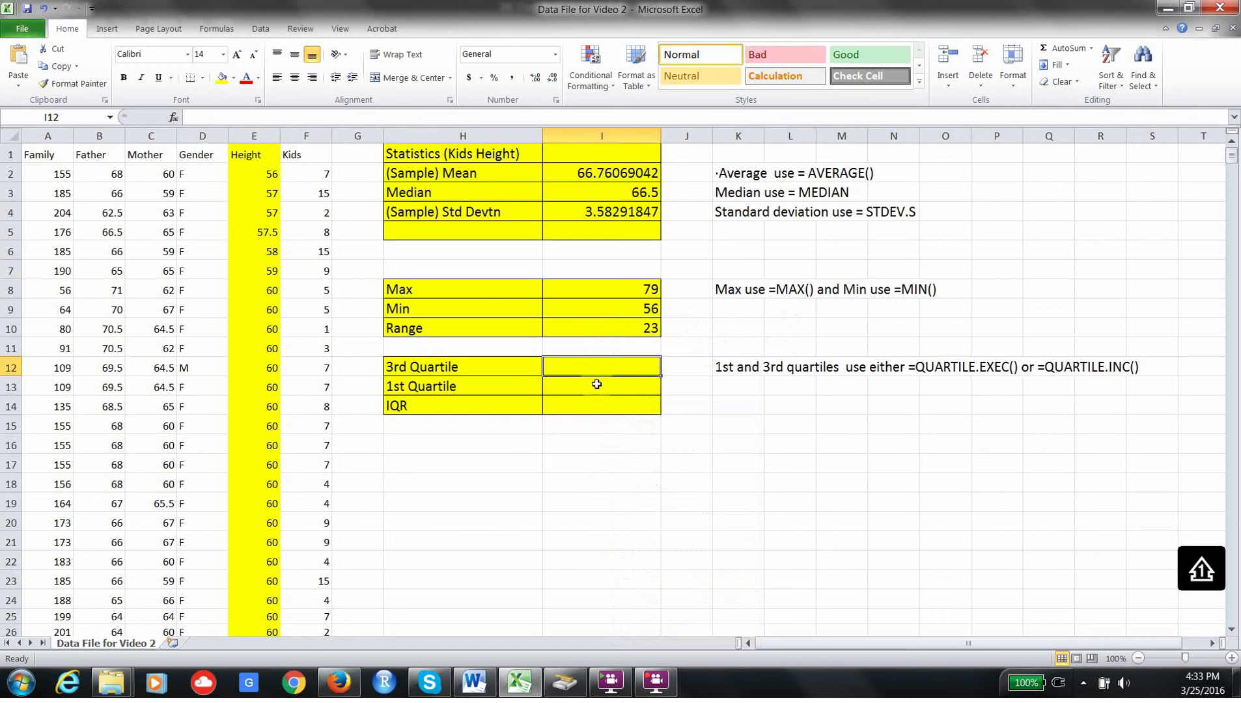
double_click(593, 368)
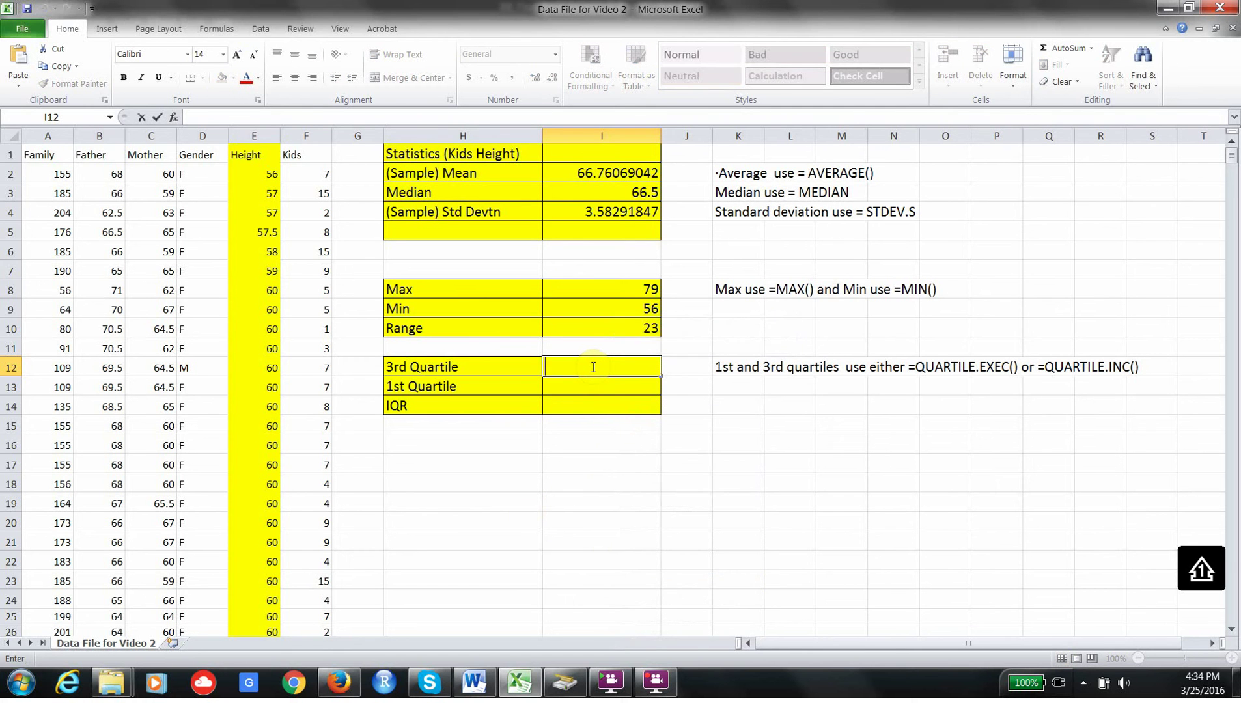
text(=)
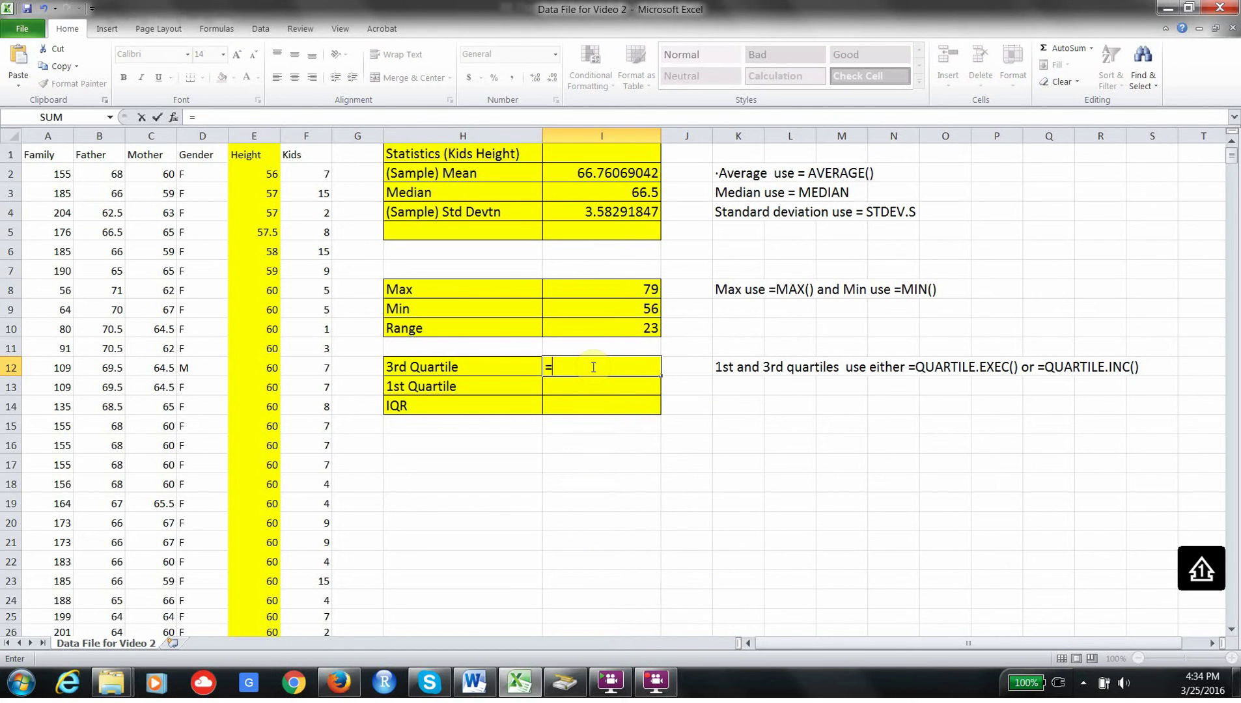
text(quar)
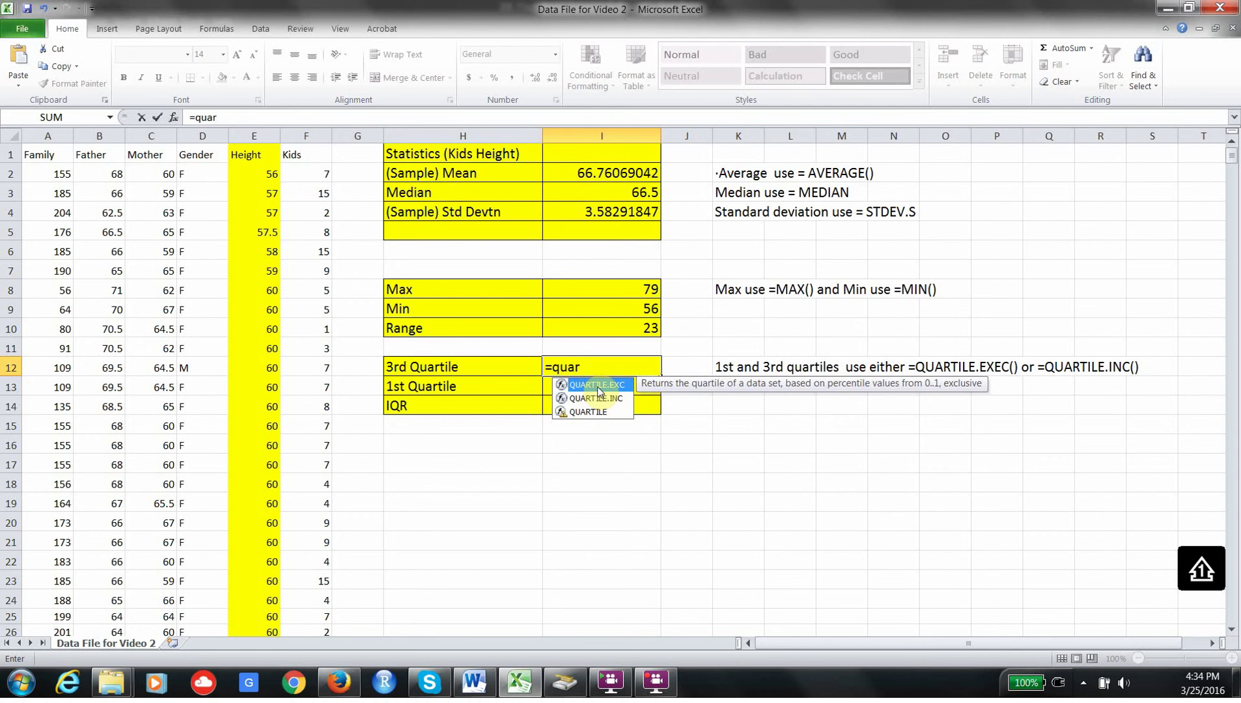
double_click(597, 385)
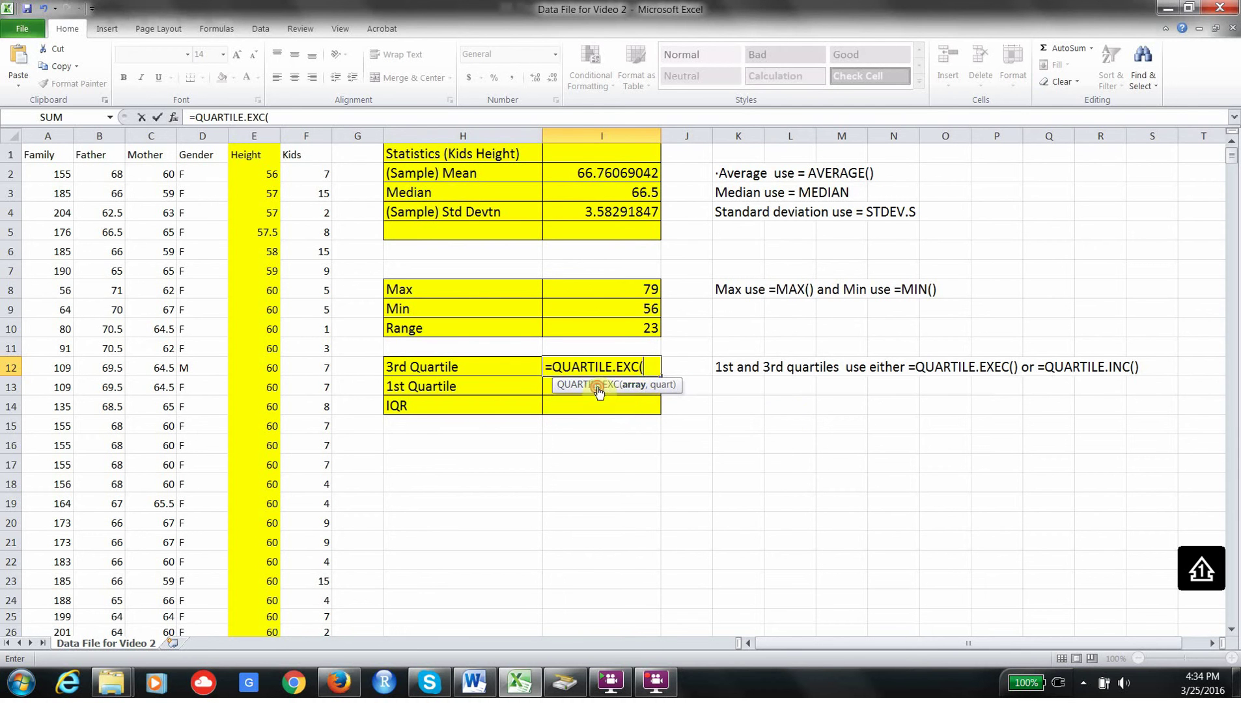
click(264, 174)
key(ctrl+shift+Down)
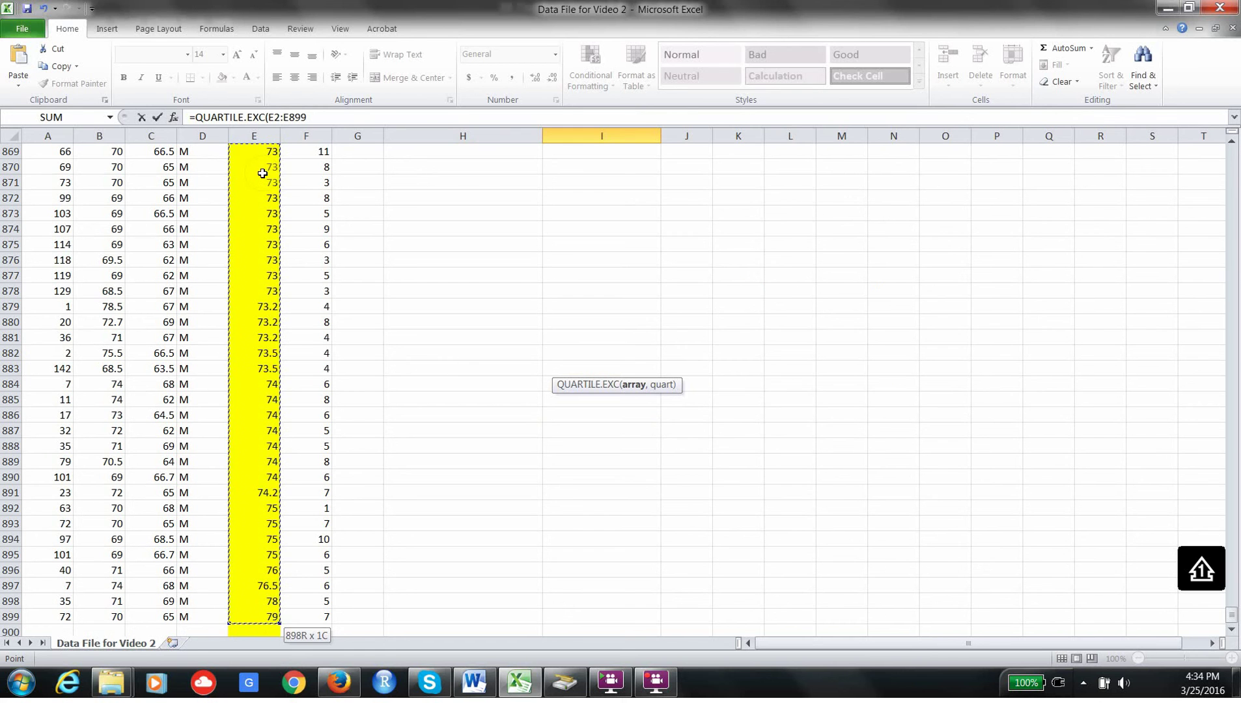
text(,)
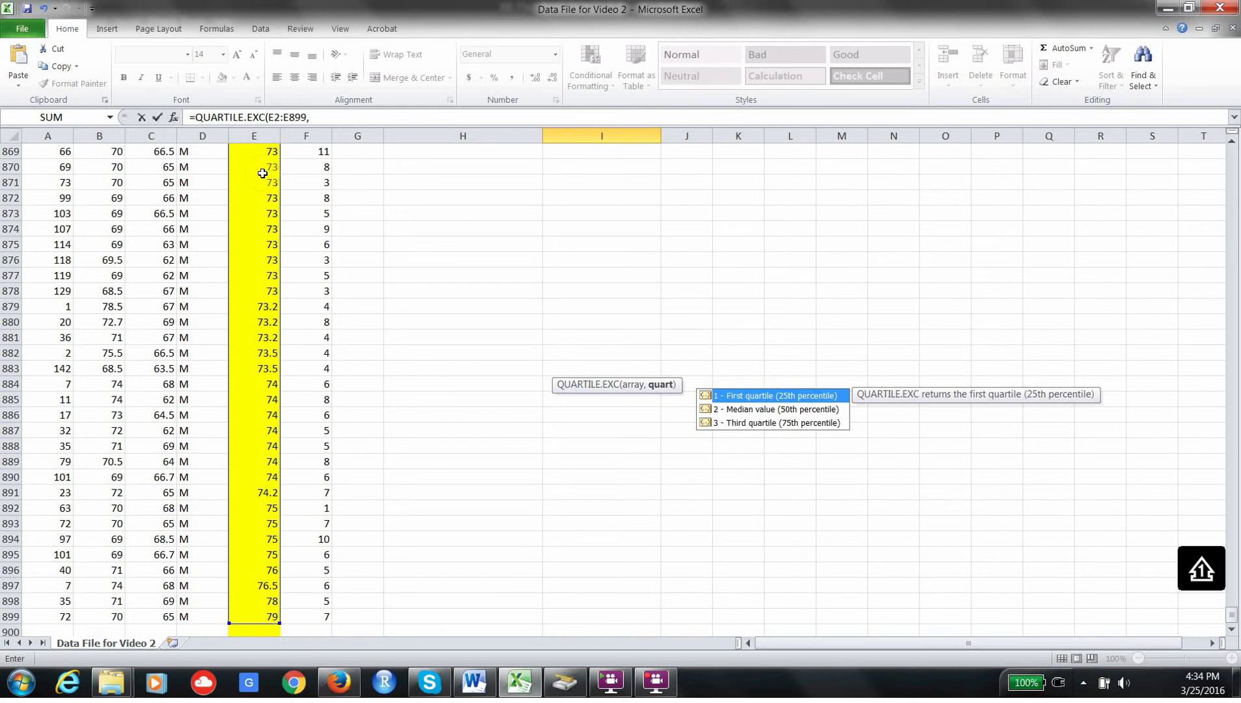
double_click(734, 424)
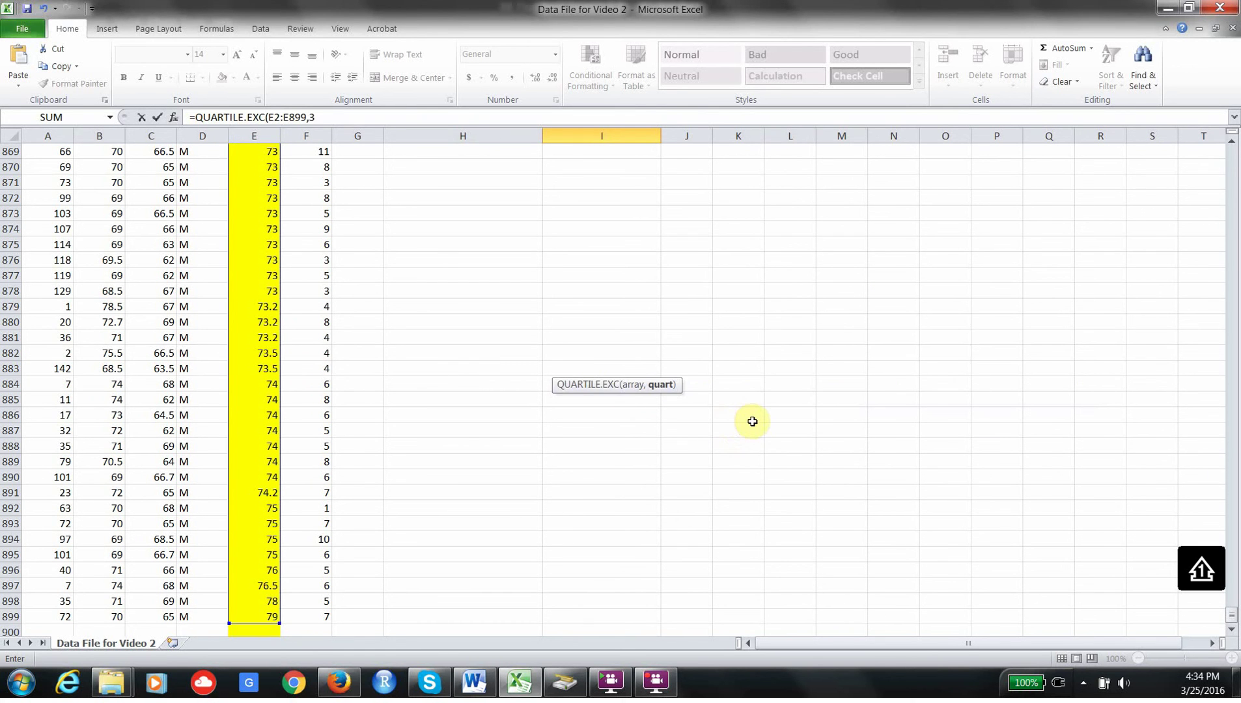
key(Escape)
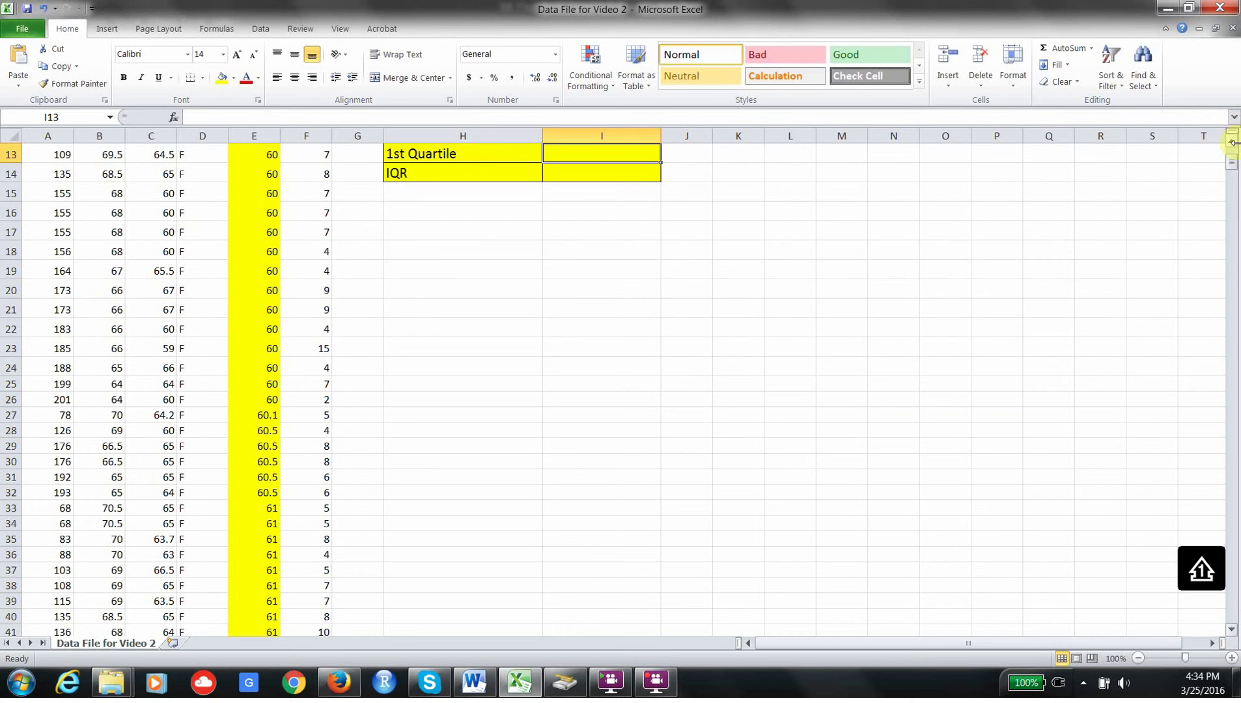
click(1233, 141)
scroll(1233, 141, up, 2)
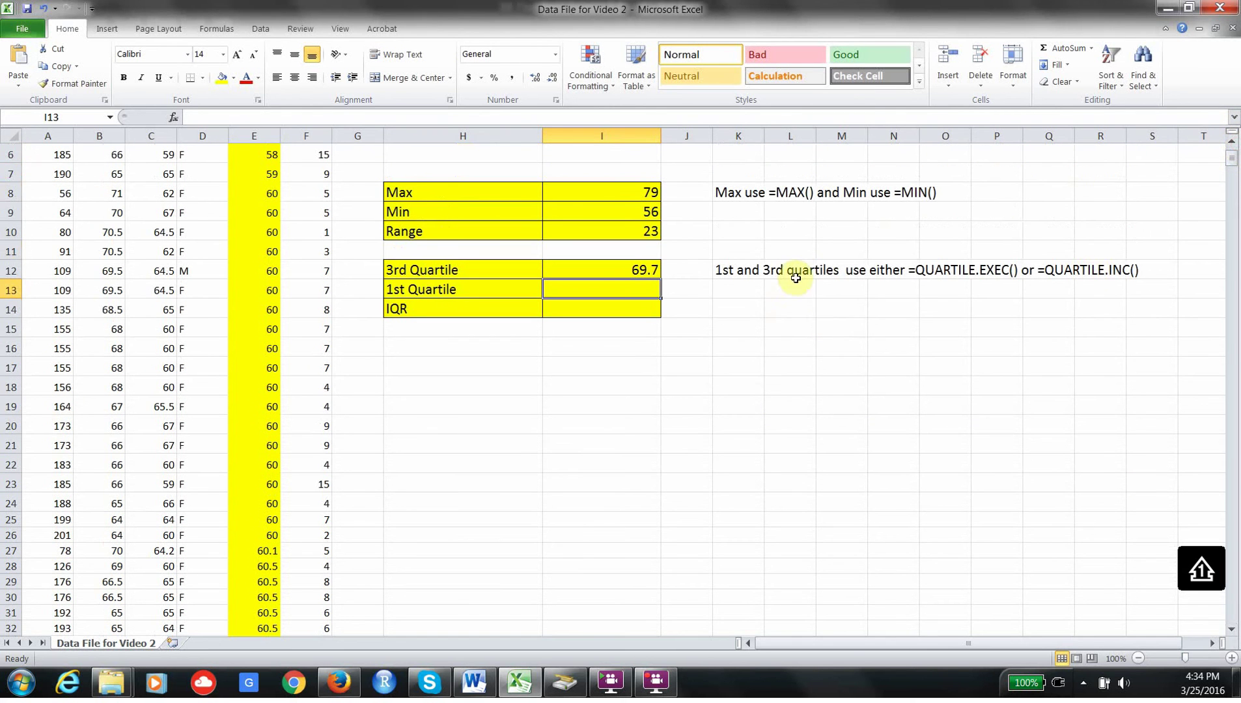
- Calculate the first quartile in I13 by reusing the QUARTILE.EXC formula text from I12 with quart set to 1
click(617, 267)
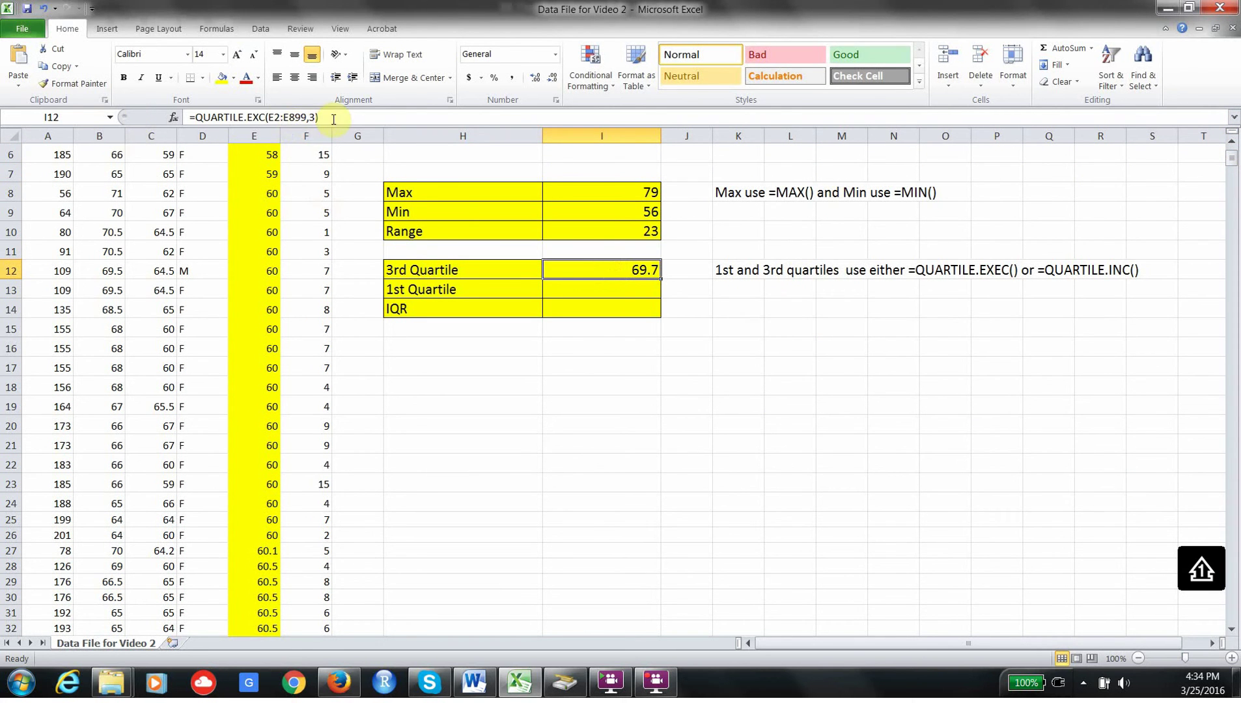
drag(332, 118, 97, 101)
key(Delete)
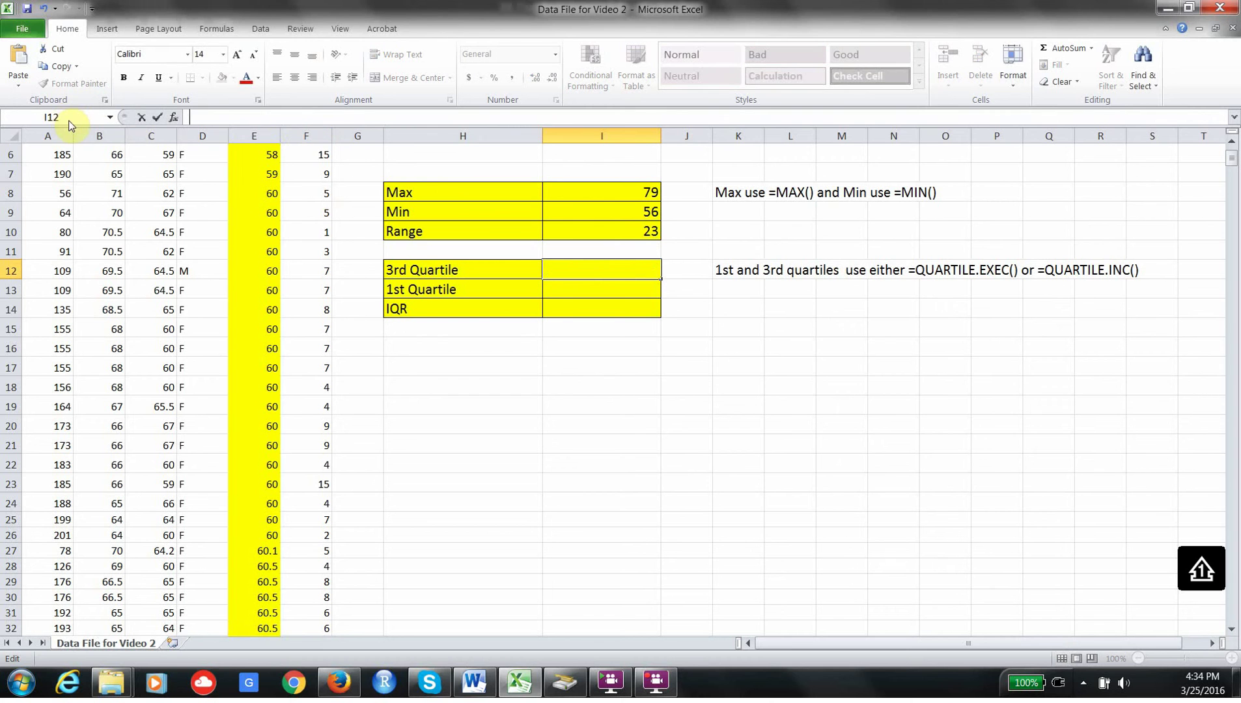
key(ctrl+v)
key(Return)
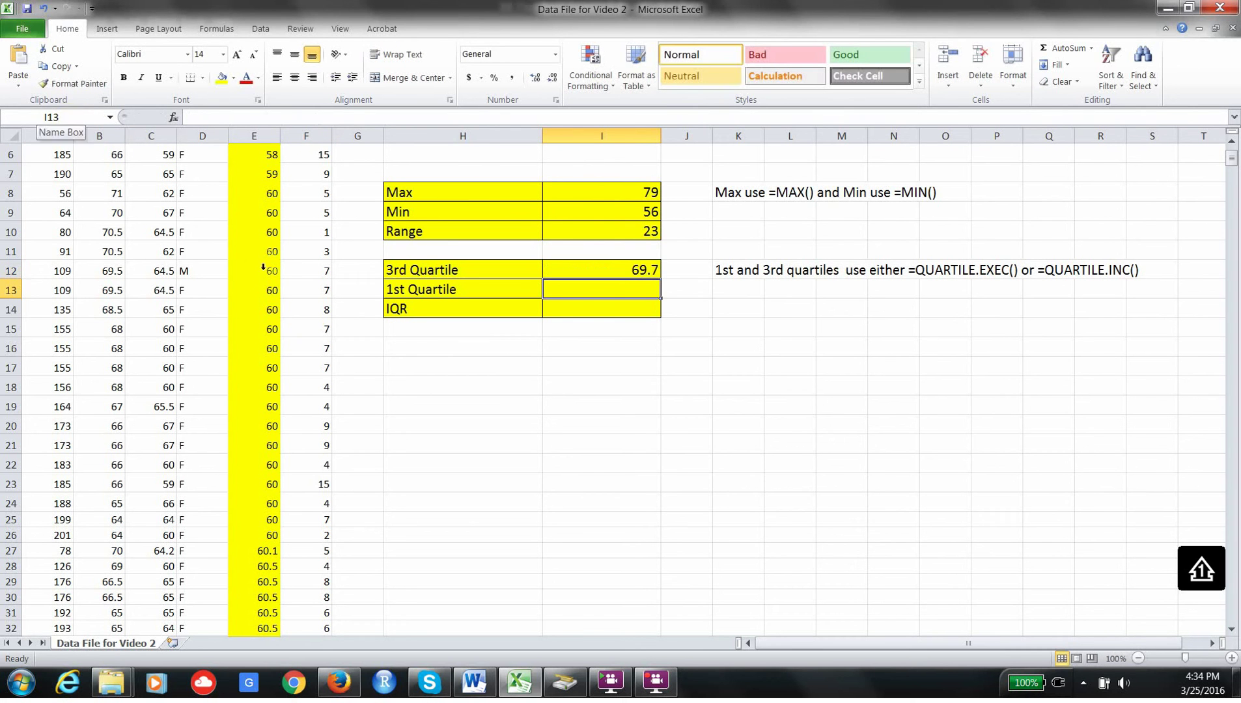
click(202, 117)
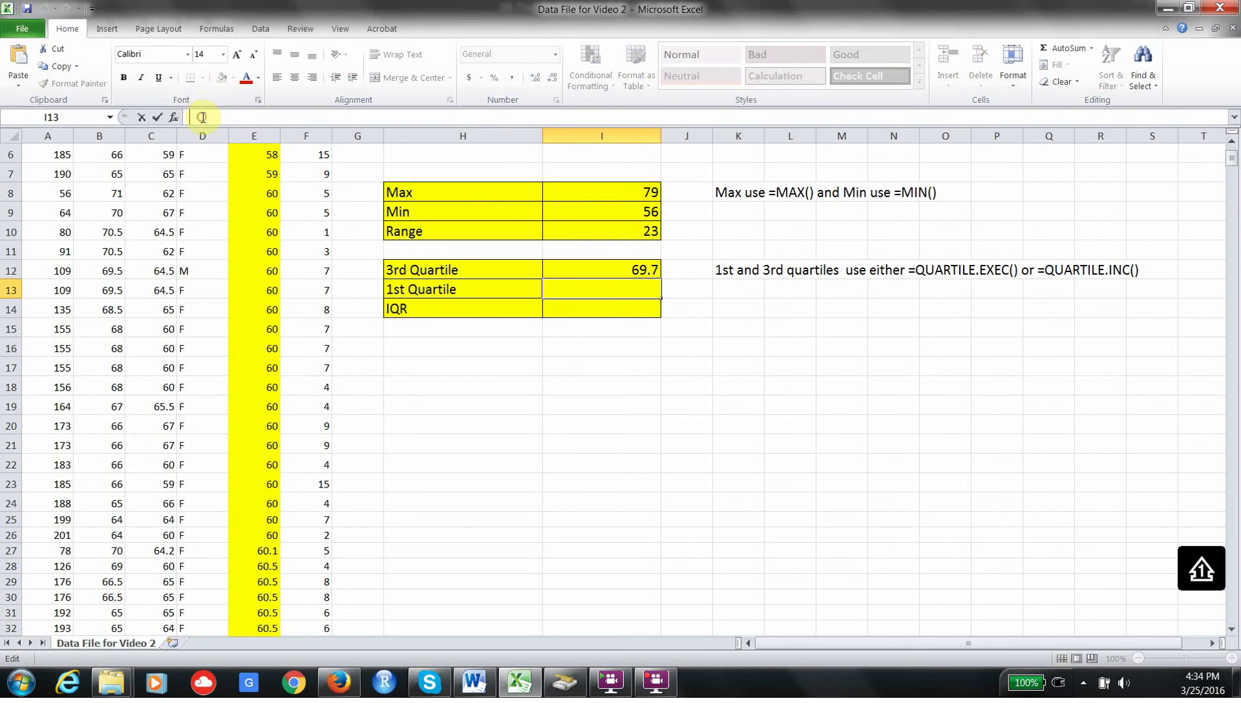
key(ctrl+v)
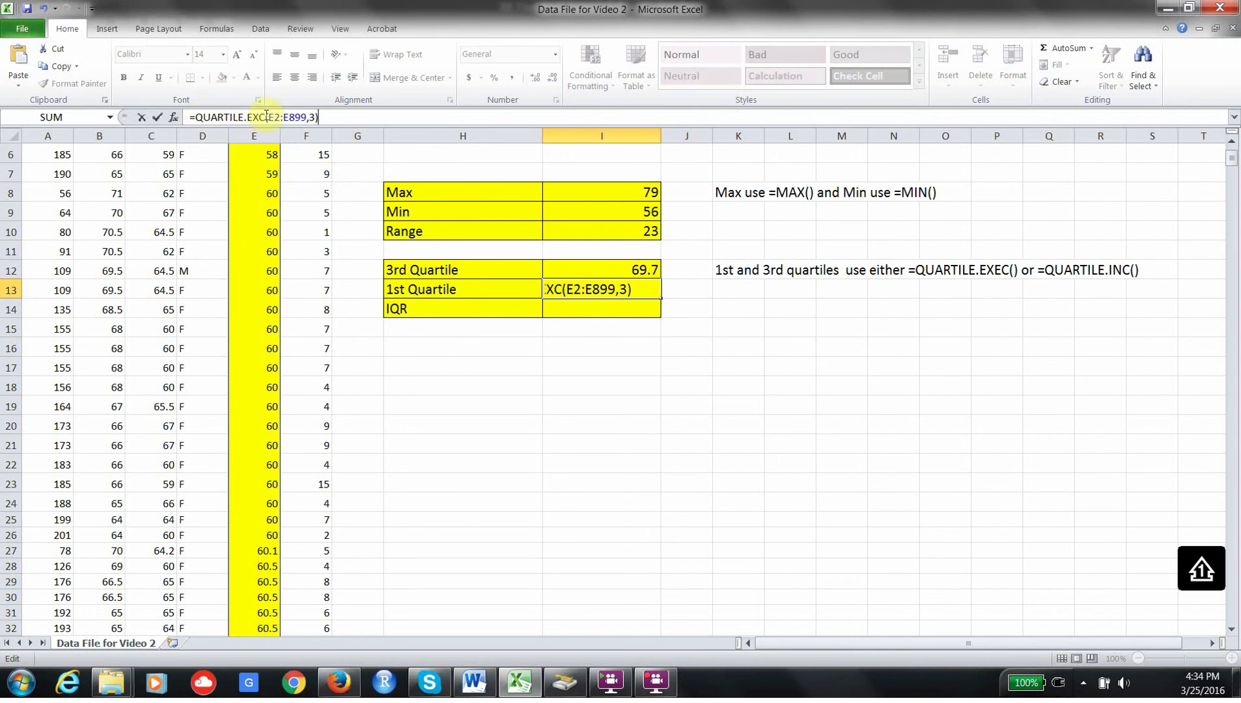
double_click(313, 116)
text(1)
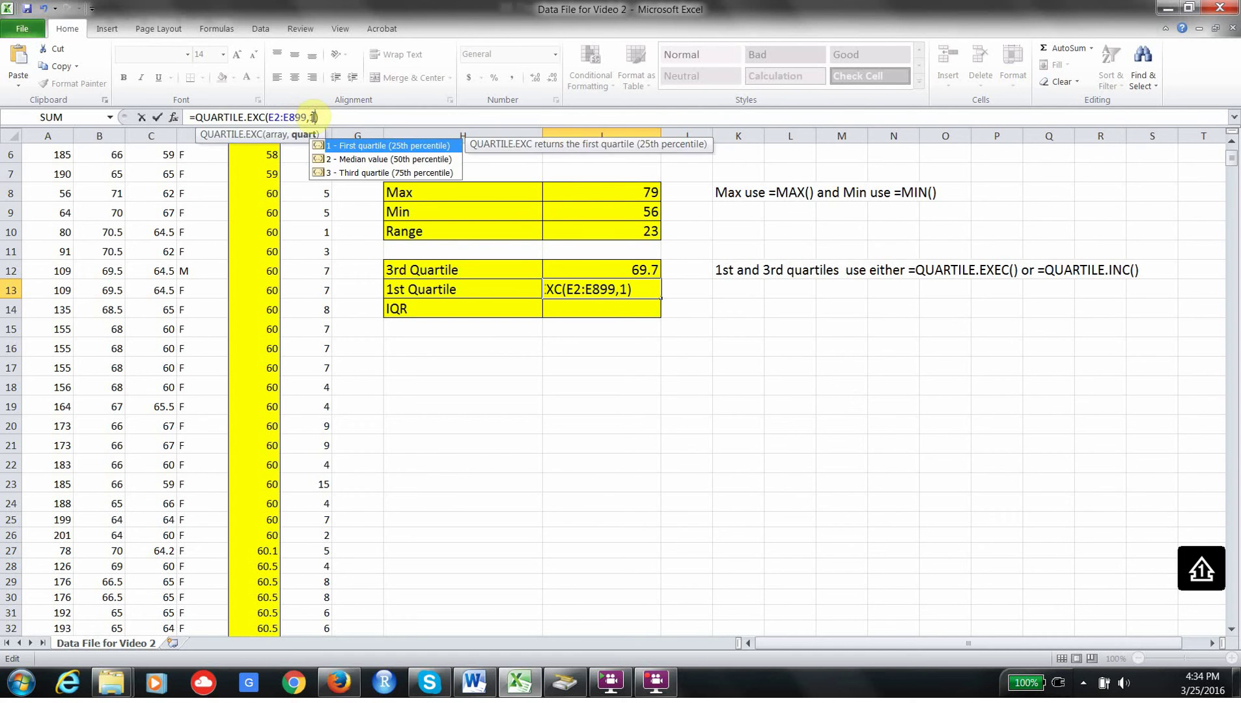
key(Return)
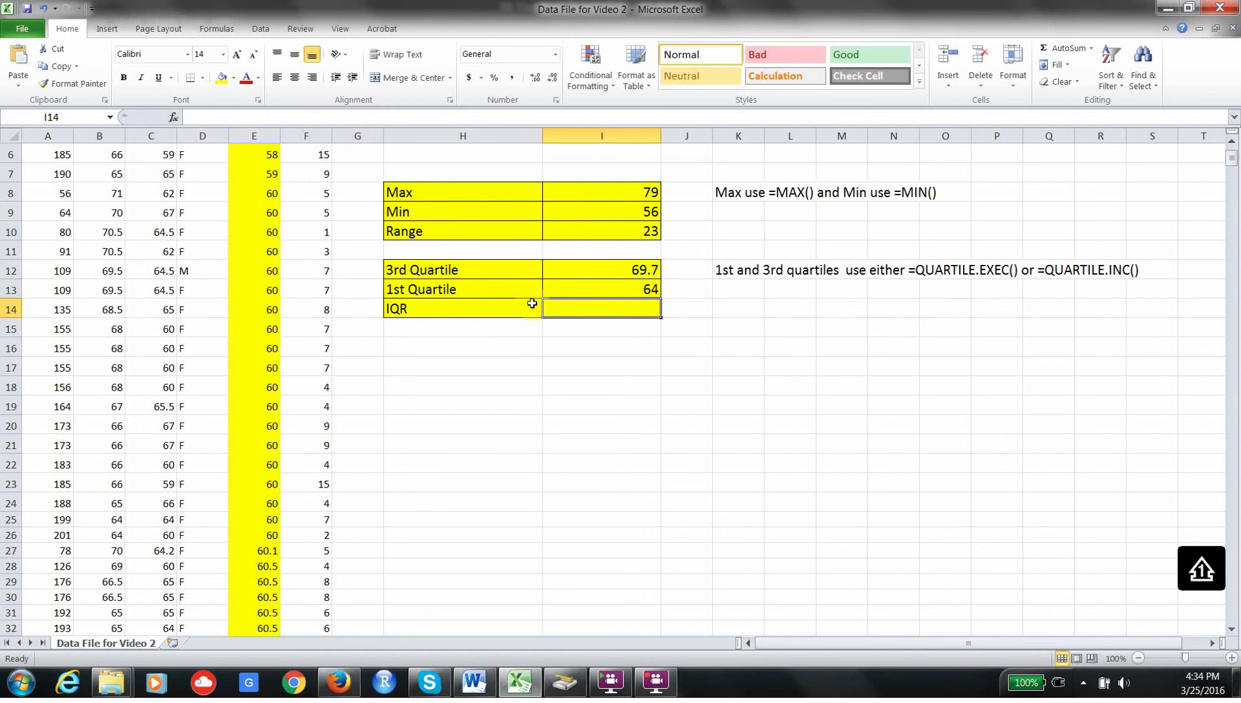
- Calculate the IQR in I14 by subtracting the first quartile in I13 from the third quartile in I12
text(=)
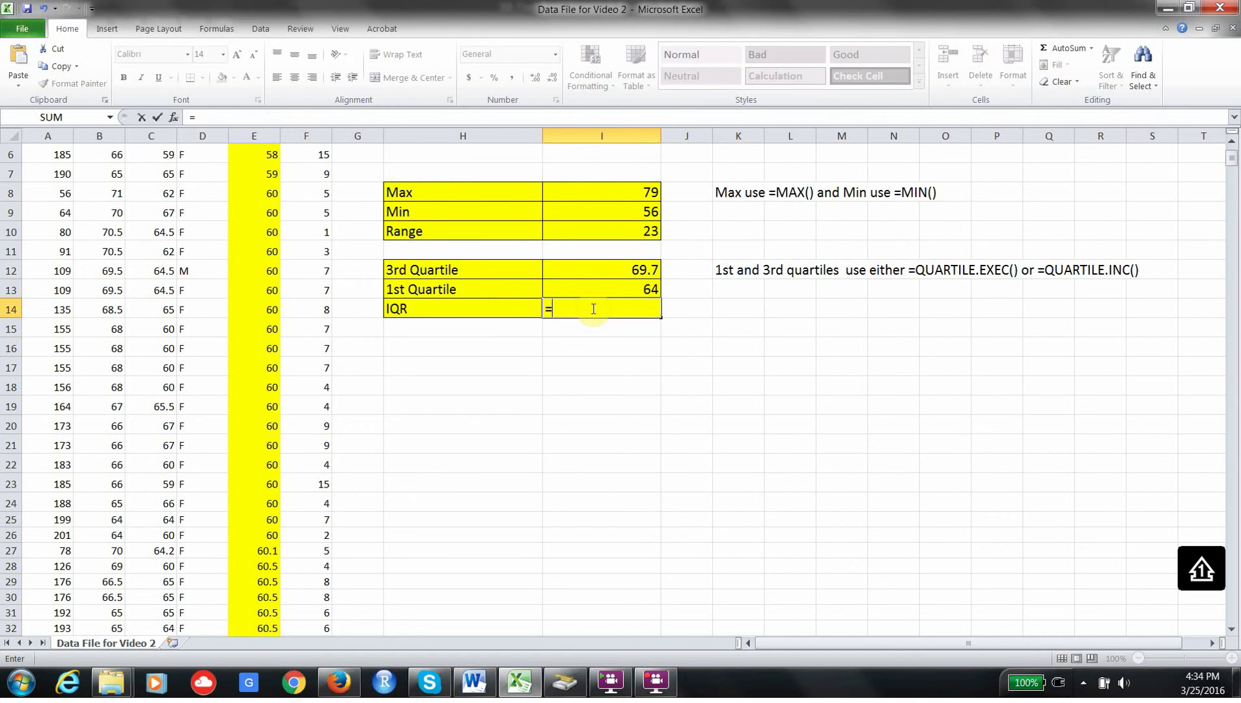
click(616, 268)
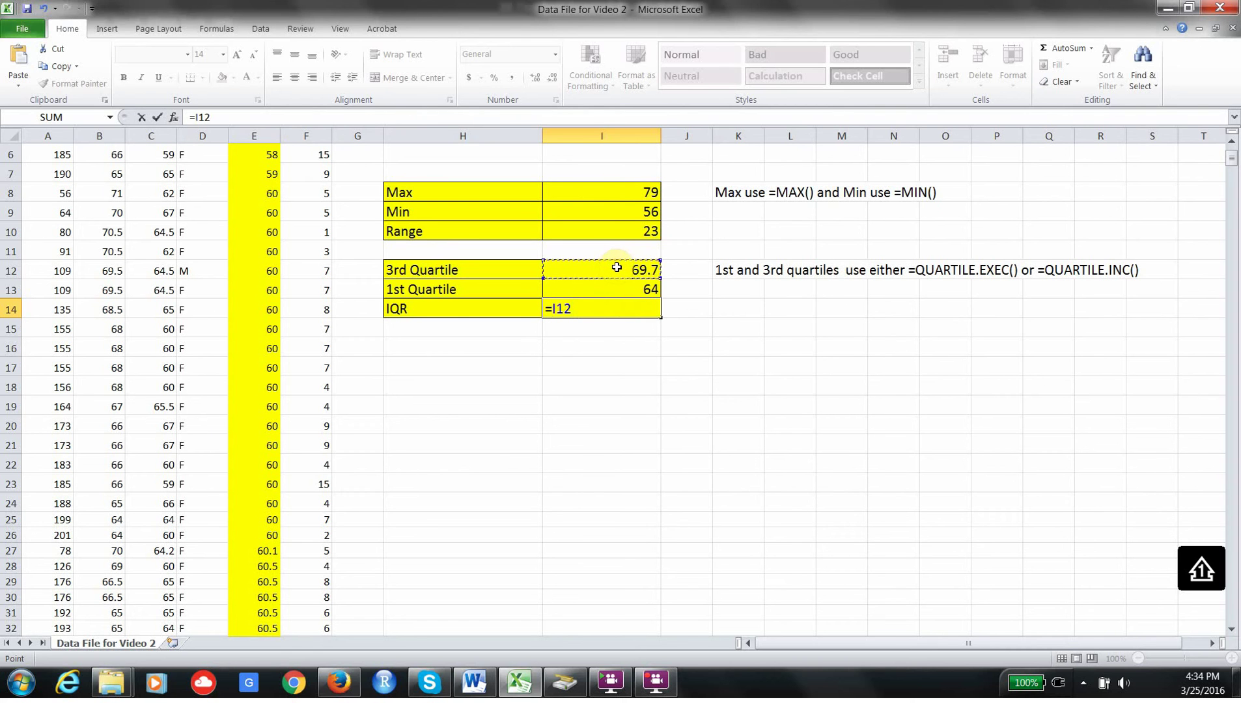
text(-)
click(641, 289)
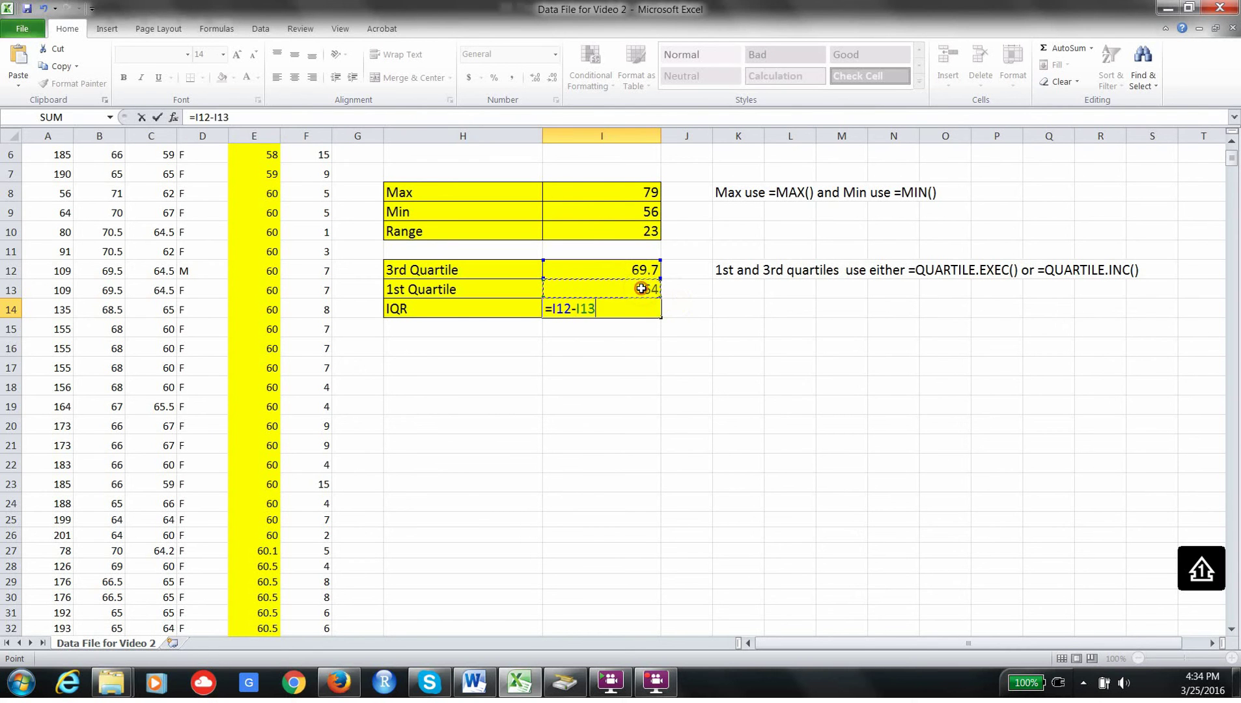
key(Return)
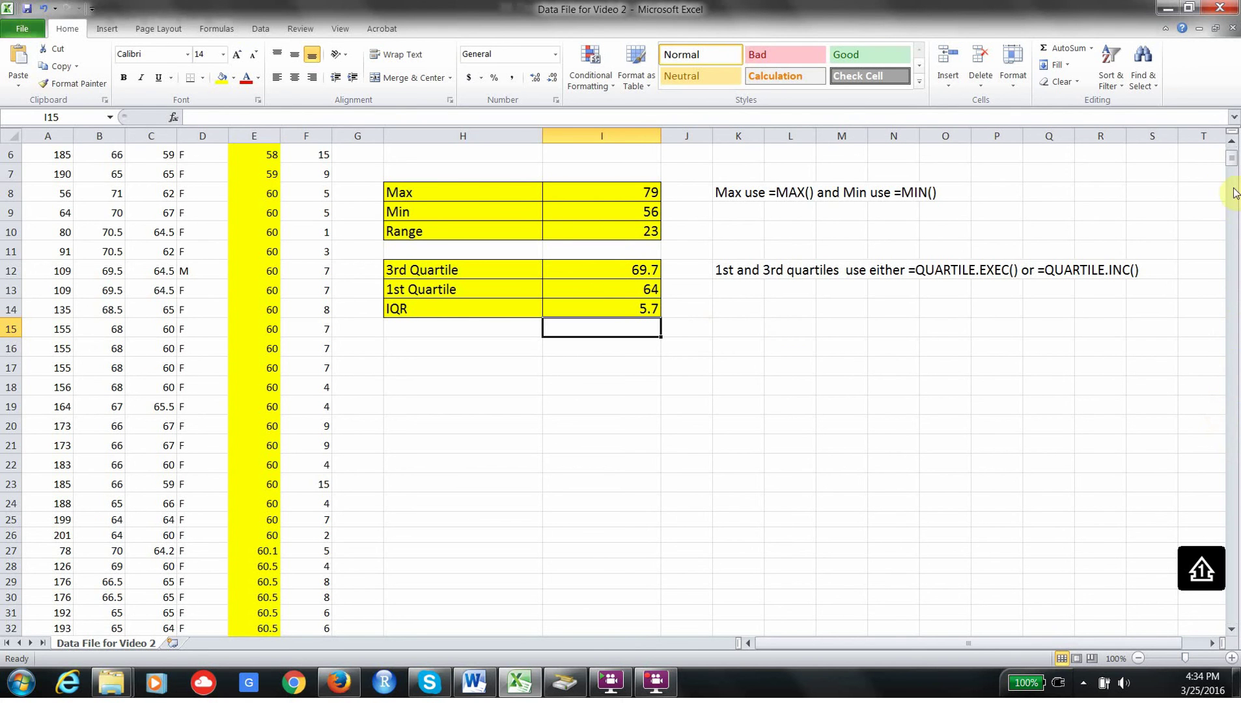
- Enter 2+3 without a leading equals sign in cell H17 as a plain-text example
scroll(1172, 163, up, 2)
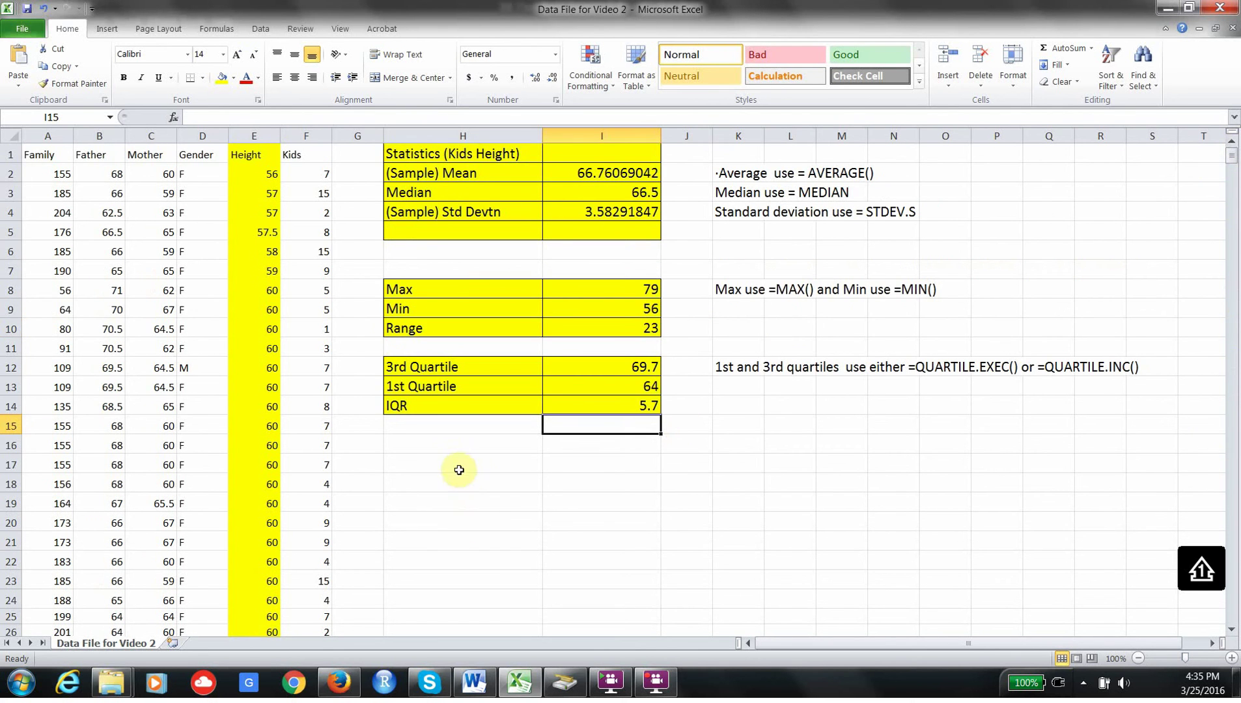
click(459, 462)
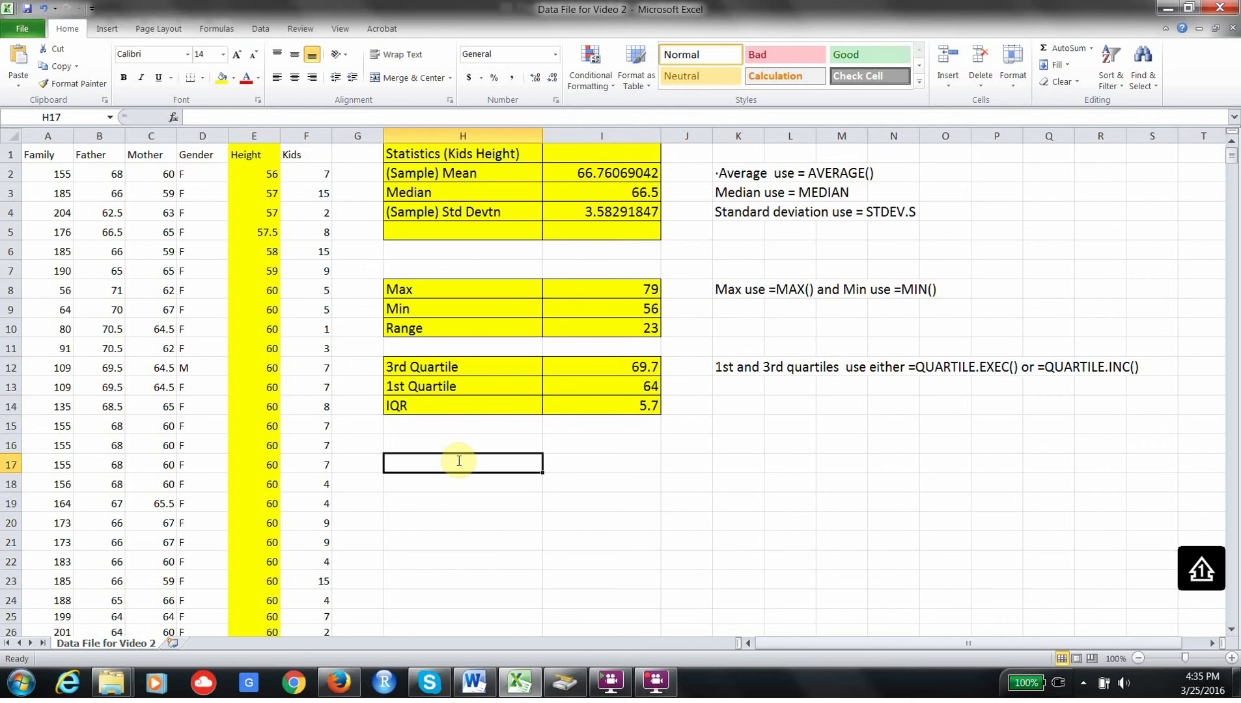
text(=)
key(BackSpace)
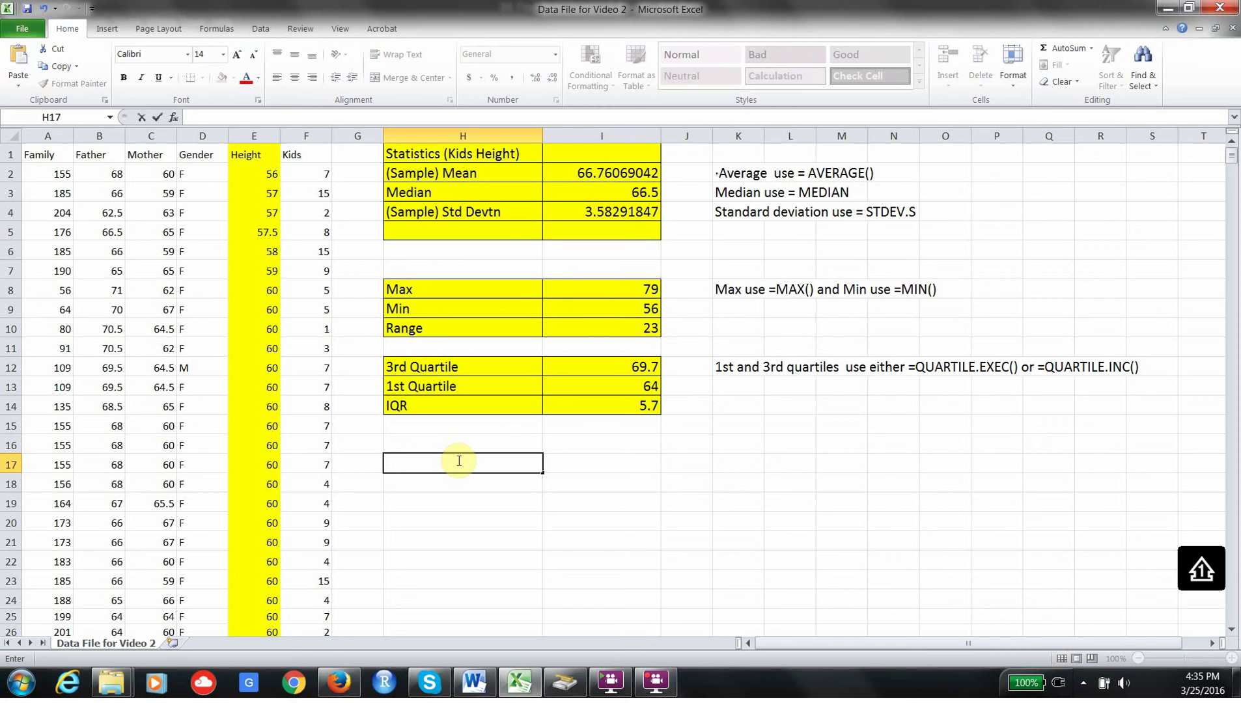
text(2)
text(=#)
key(BackSpace)
key(BackSpace)
text(+3)
key(Return)
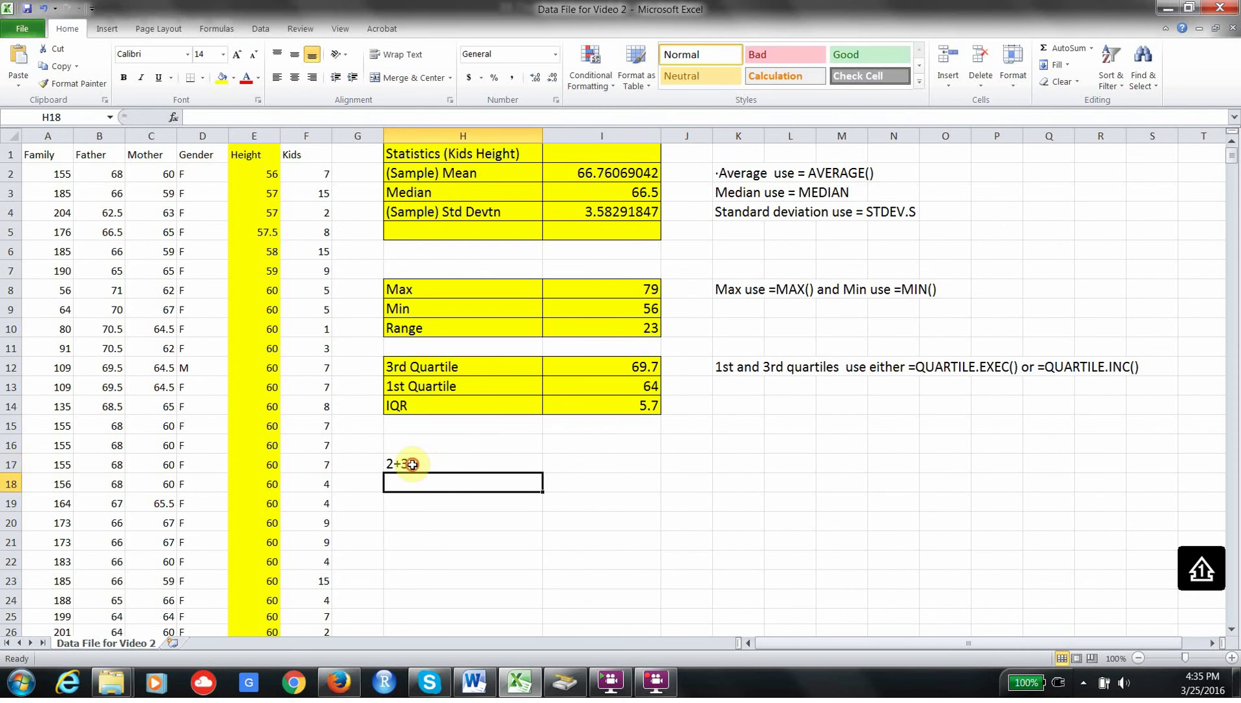
- Turn the H17 entry into the formula =2+3 by adding a leading equals sign, and clear the cell
click(412, 465)
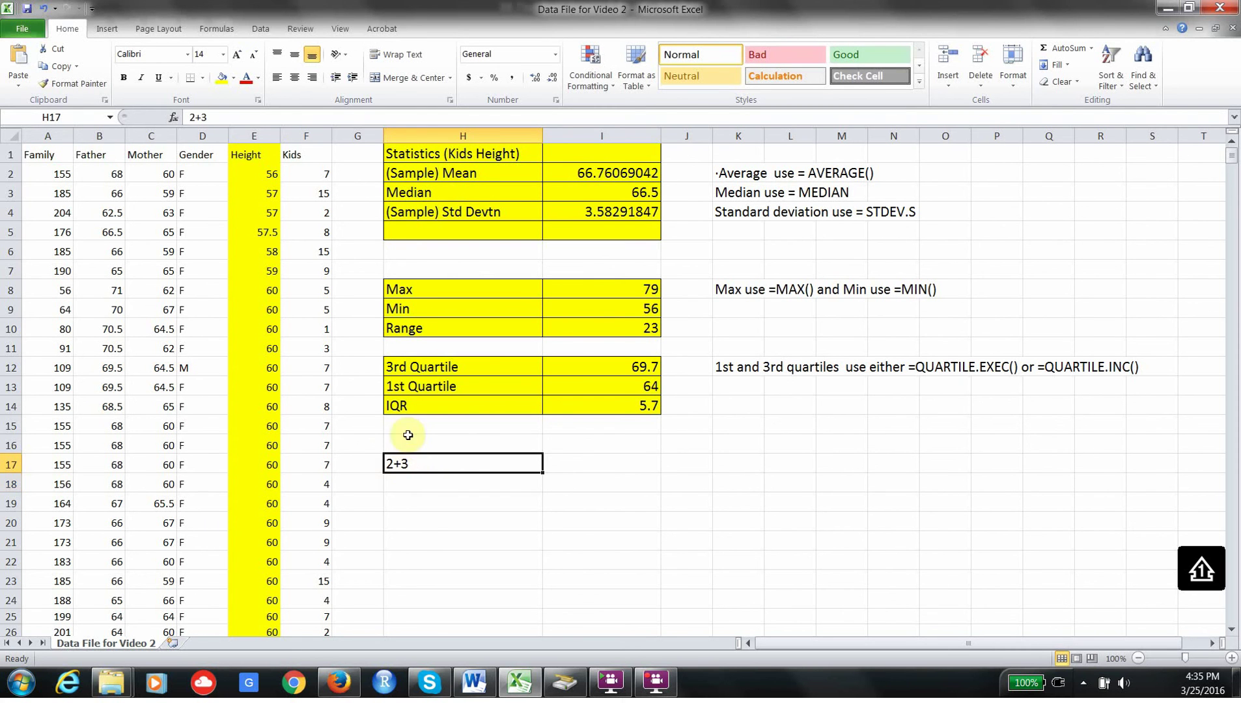
click(192, 116)
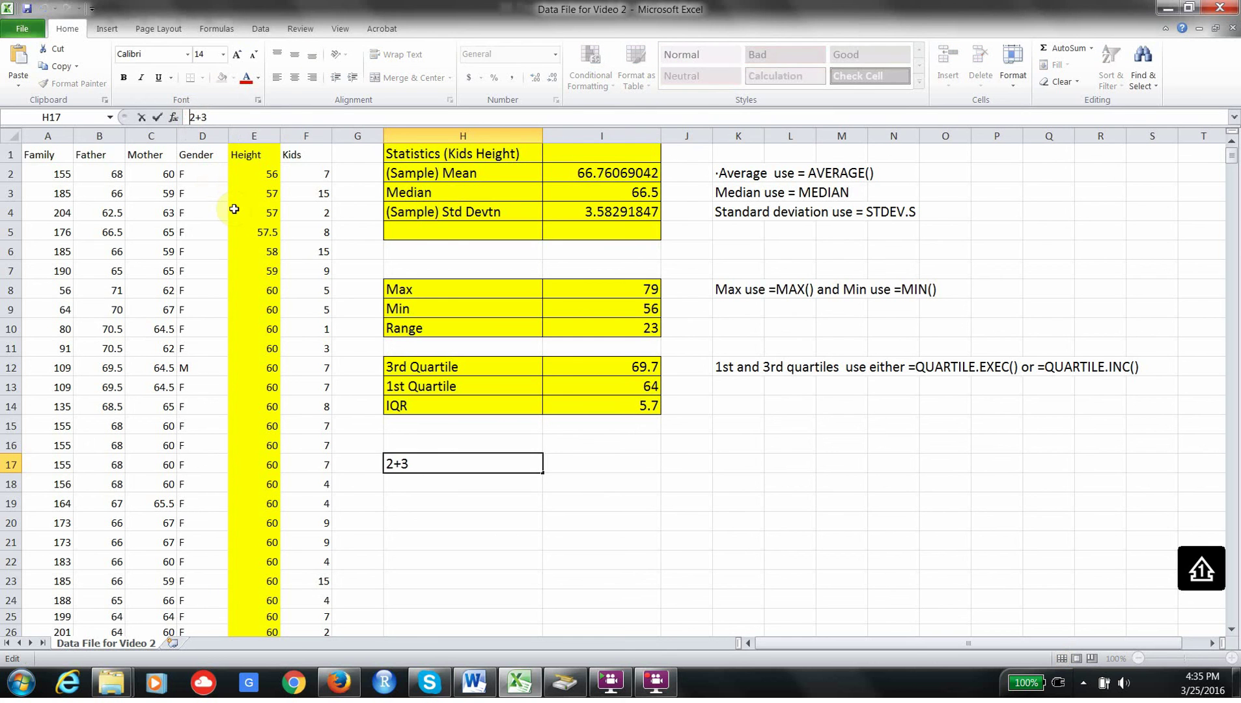
text(=)
key(Return)
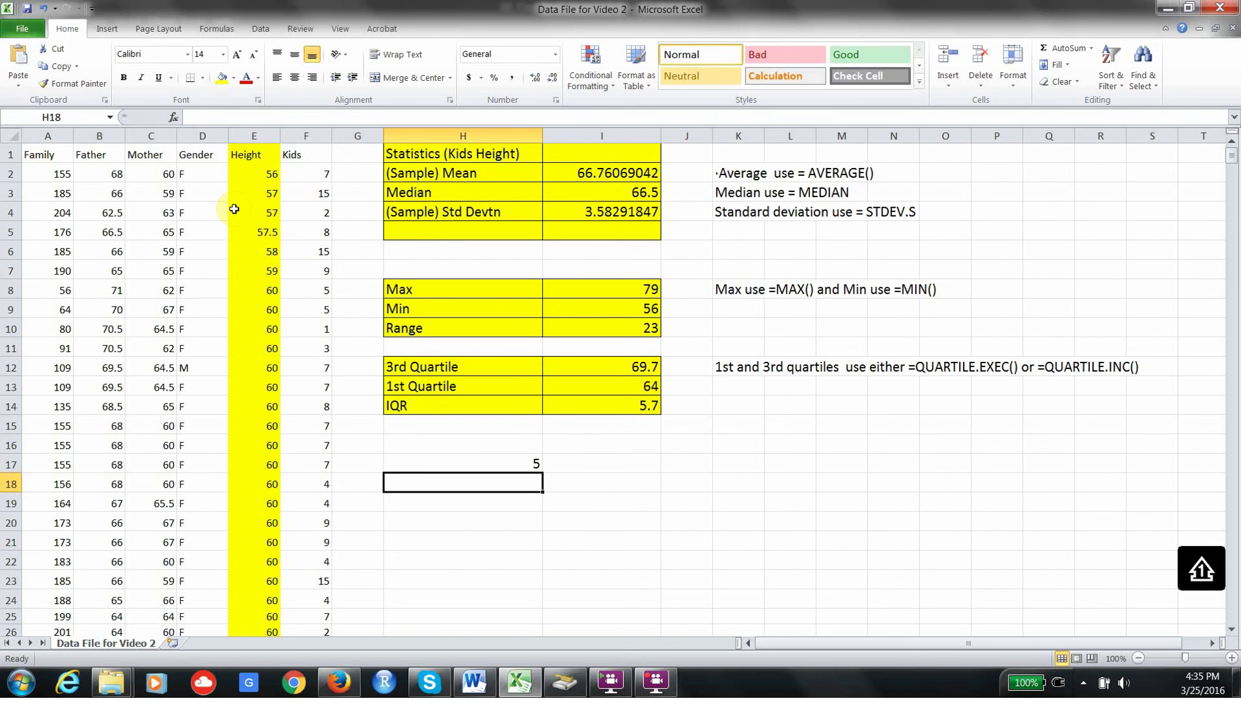
click(517, 460)
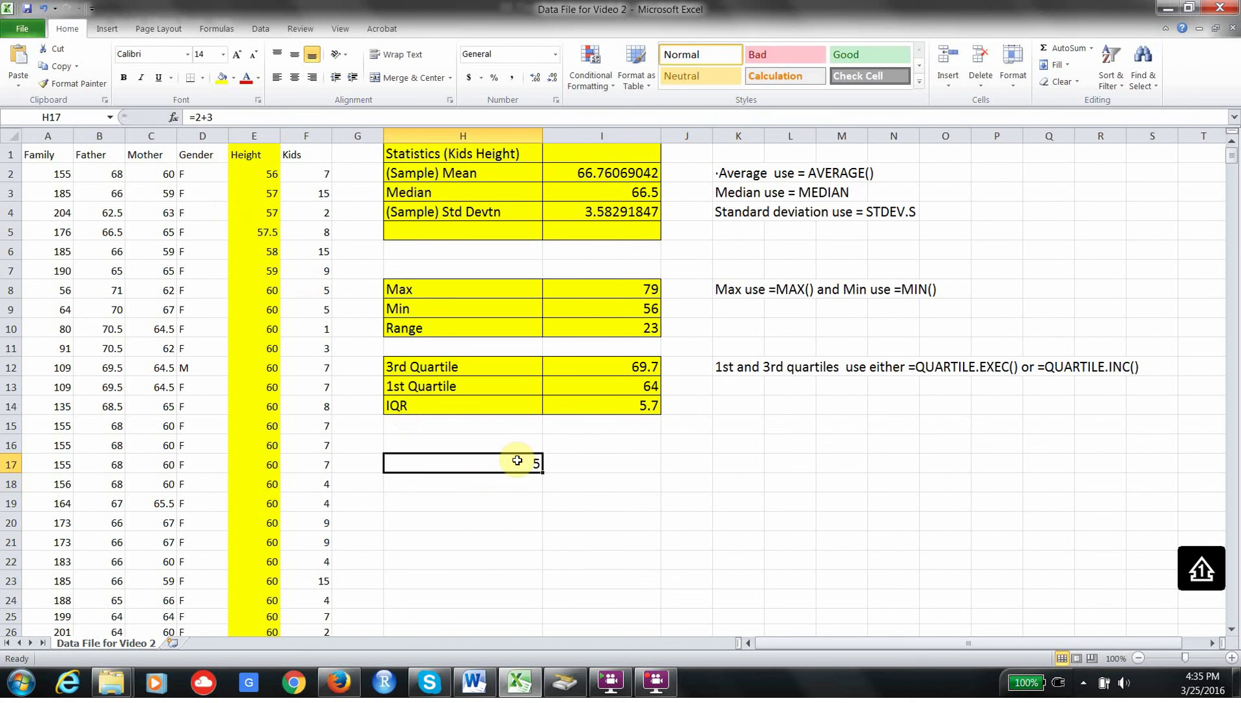
key(Delete)
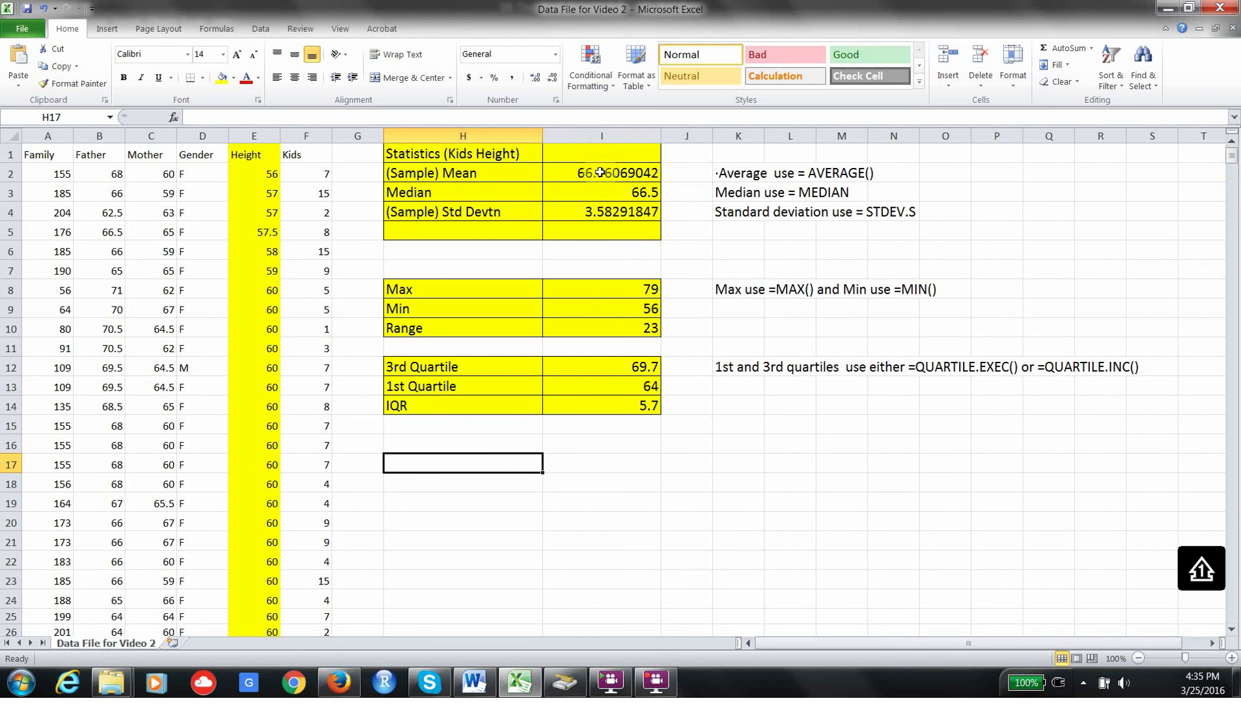
- Format the statistics results in I2:I14 as Number with 1 decimal place and centre them horizontally
drag(602, 174, 630, 402)
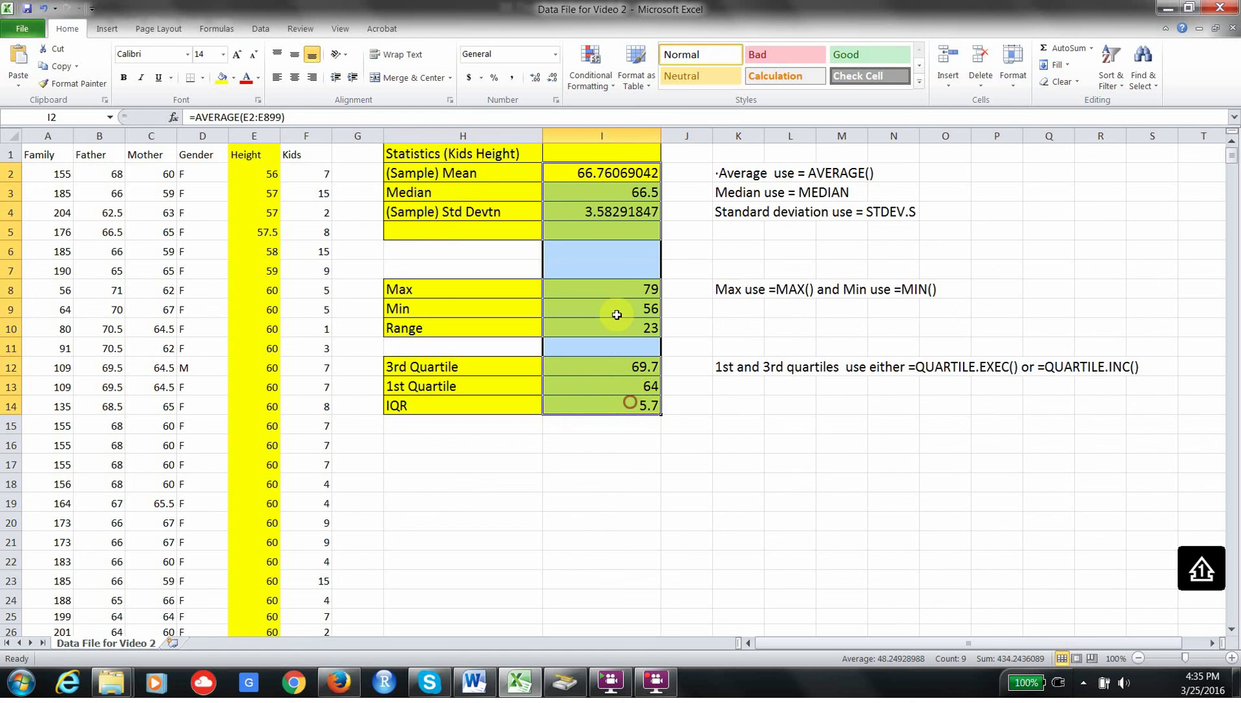
right_click(589, 197)
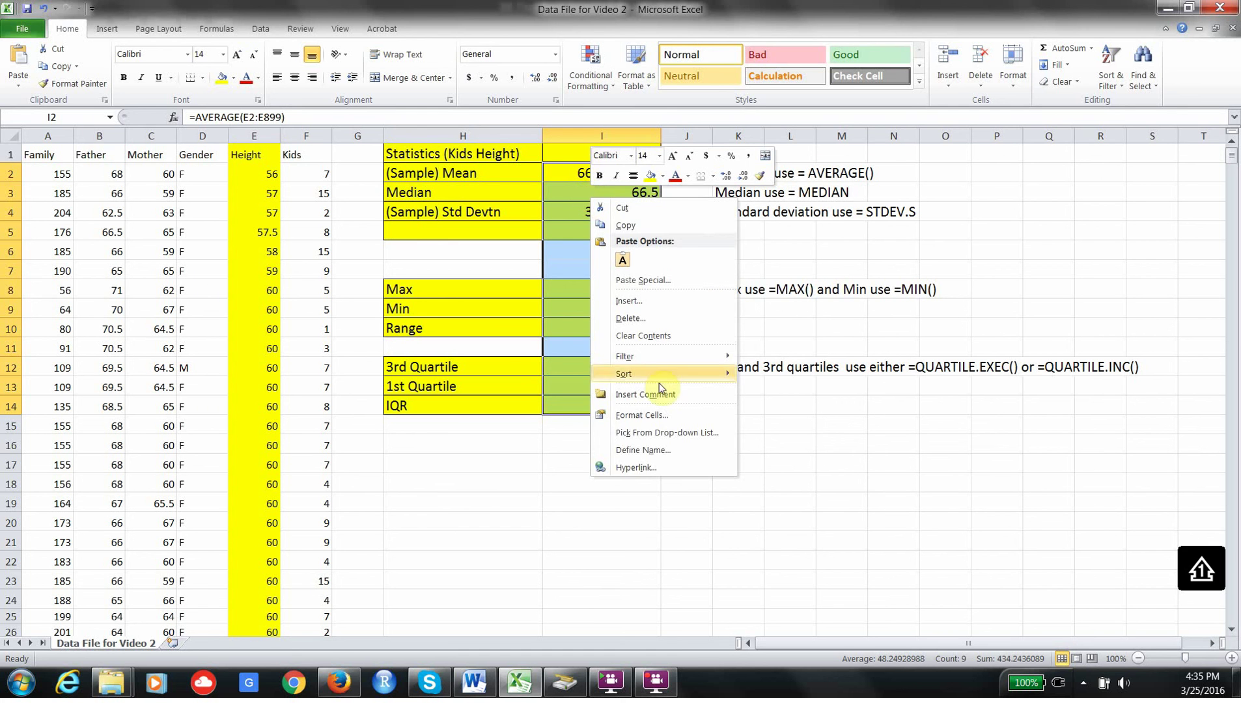
click(656, 416)
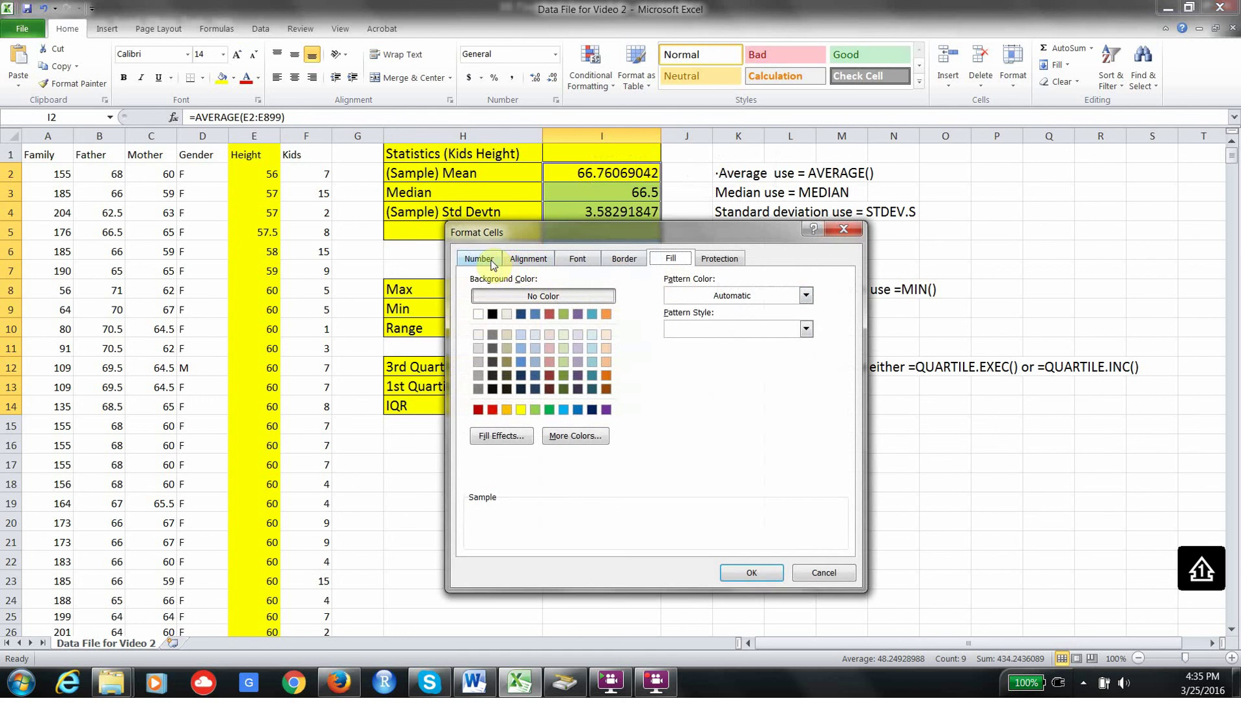
click(485, 260)
drag(560, 230, 935, 207)
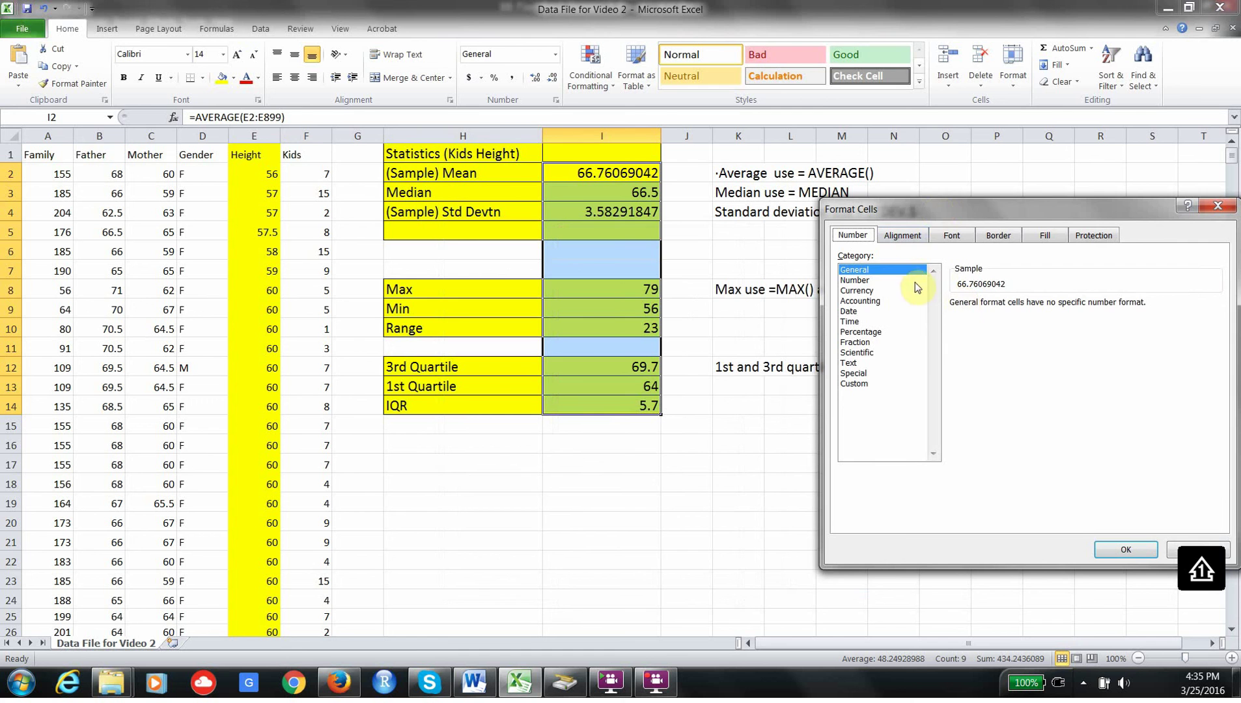
click(855, 280)
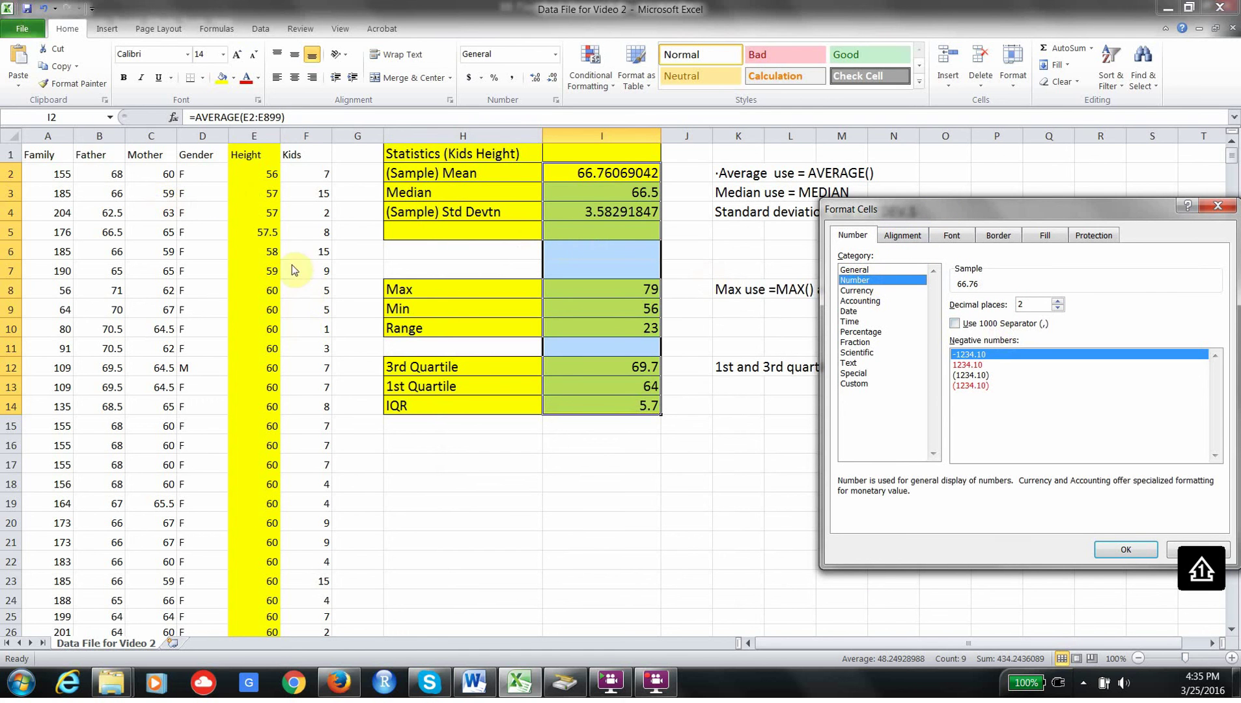
click(1058, 308)
click(1133, 550)
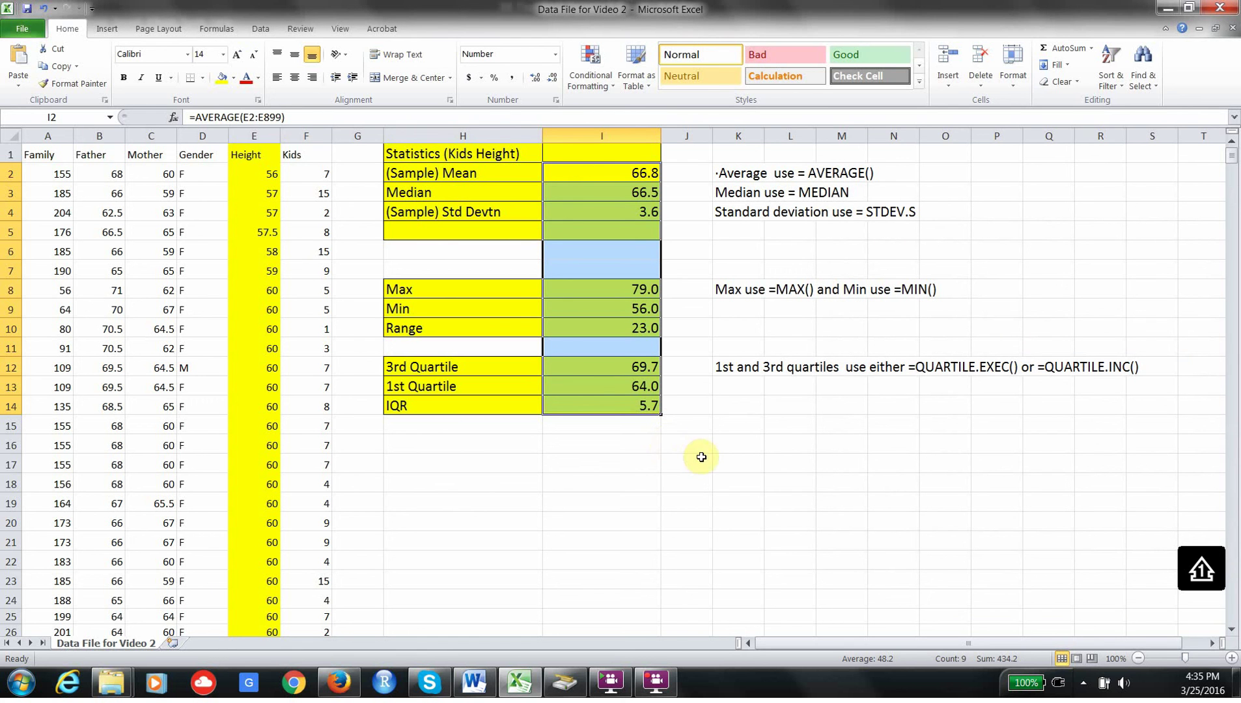
click(292, 82)
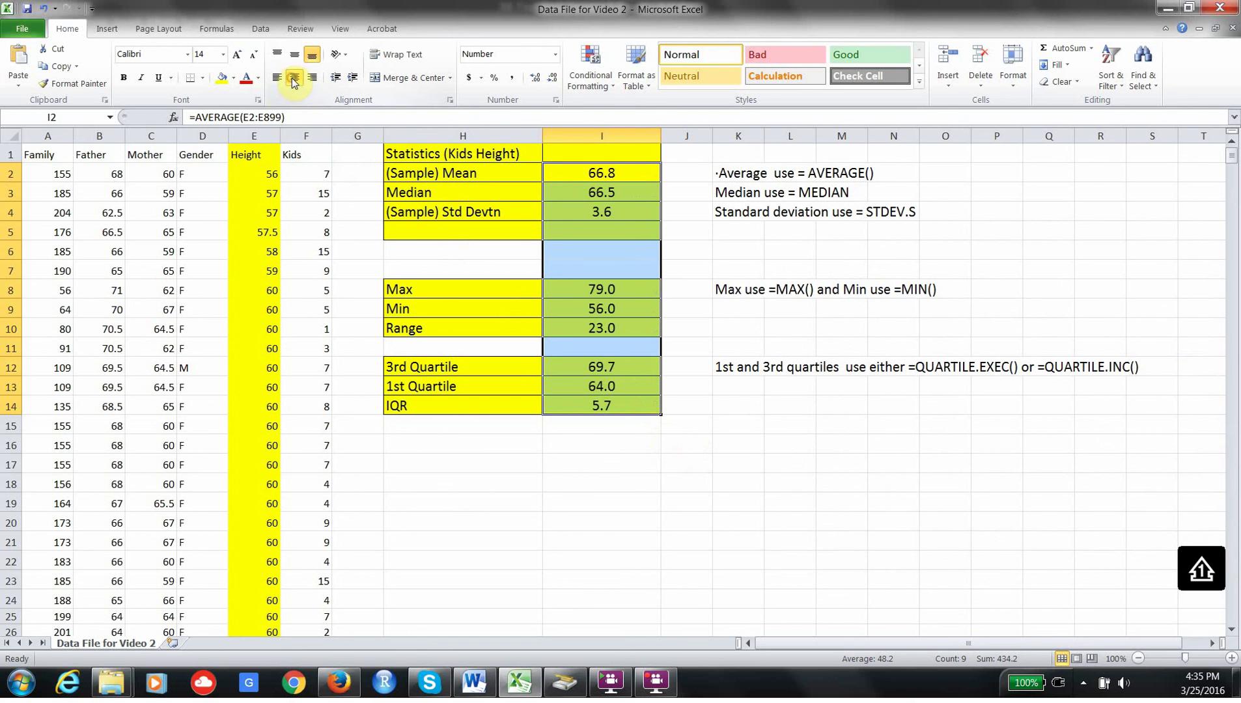
click(784, 424)
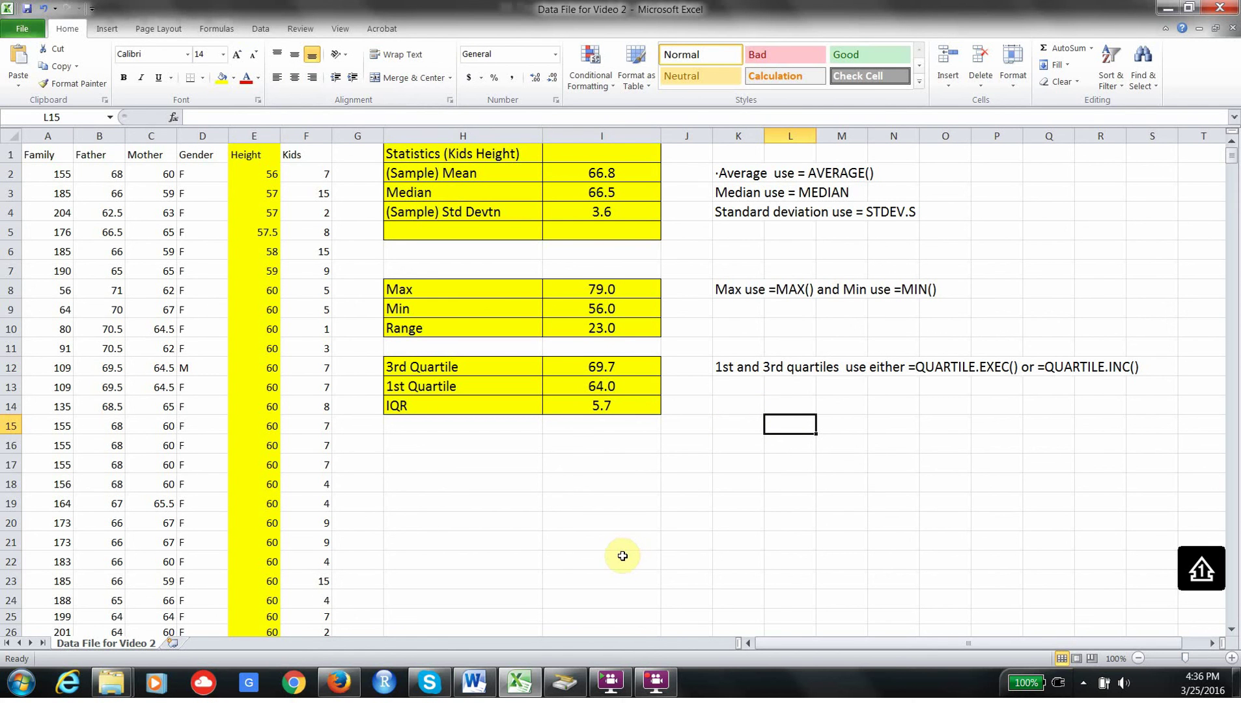
click(661, 680)
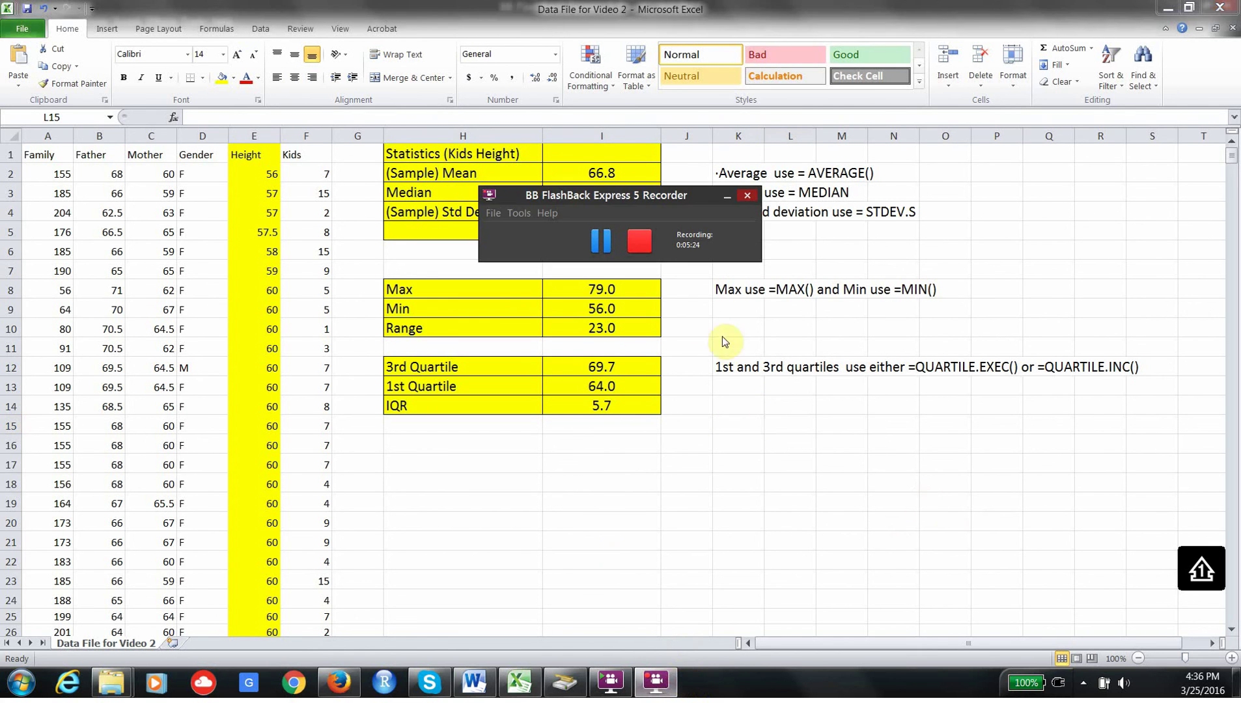